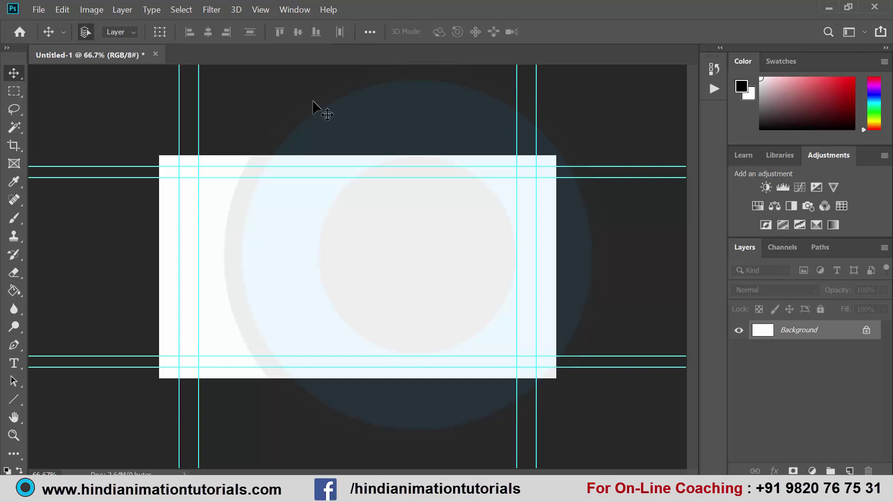
# - Bring up the File menu to open an existing texture
pyautogui.click(38, 14)
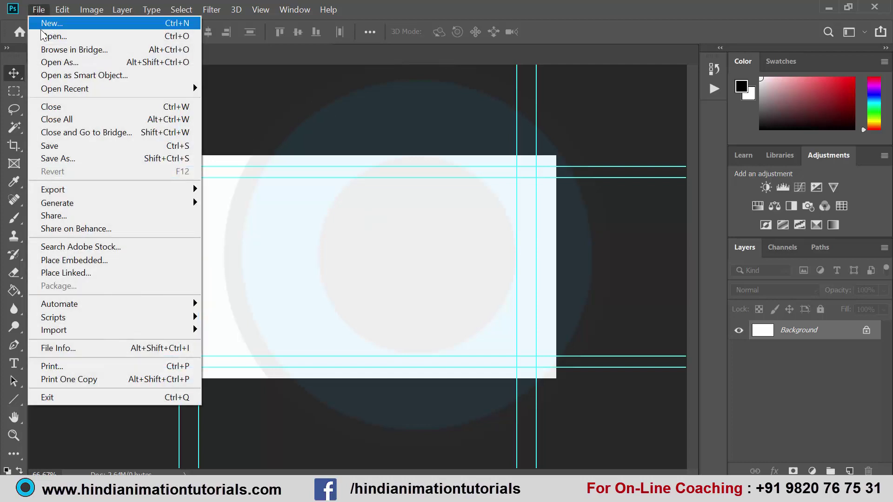
# - Open grill_UV.jpg from the textures folder in its own document tab
pyautogui.click(54, 37)
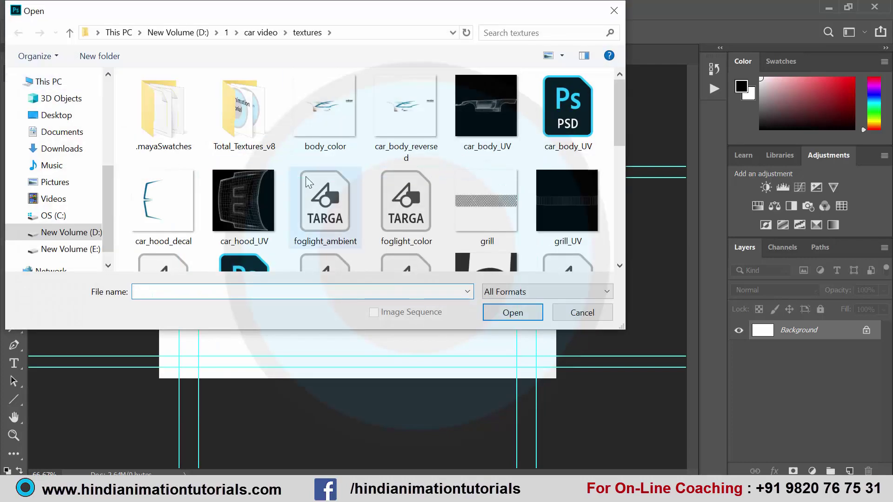
pyautogui.moveTo(108, 223)
pyautogui.mouseDown()
pyautogui.moveTo(112, 162)
pyautogui.moveTo(107, 237)
pyautogui.mouseUp()
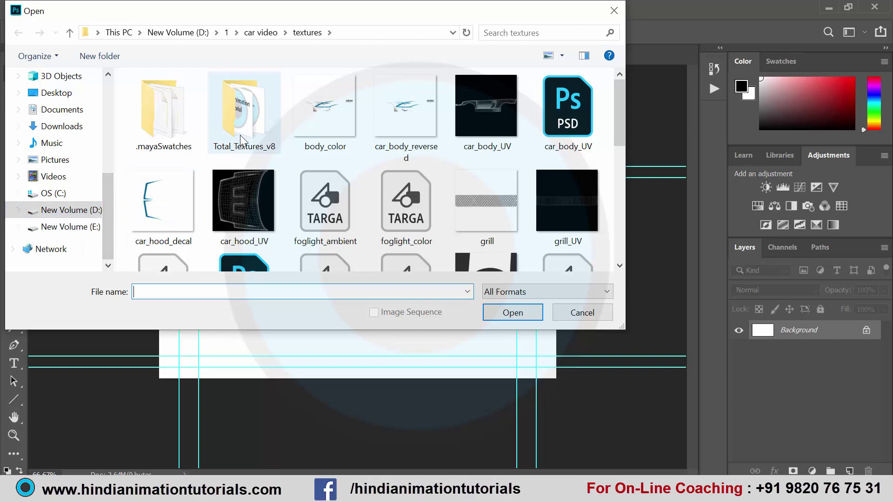
pyautogui.click(573, 200)
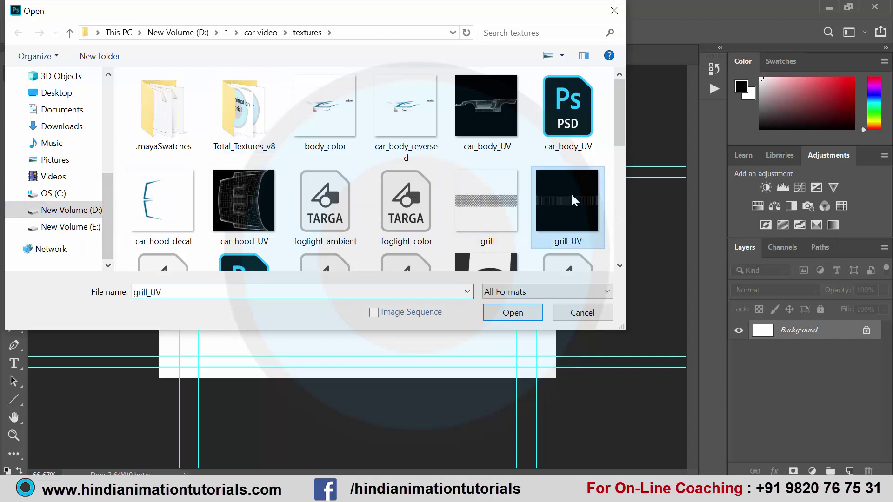
pyautogui.click(513, 311)
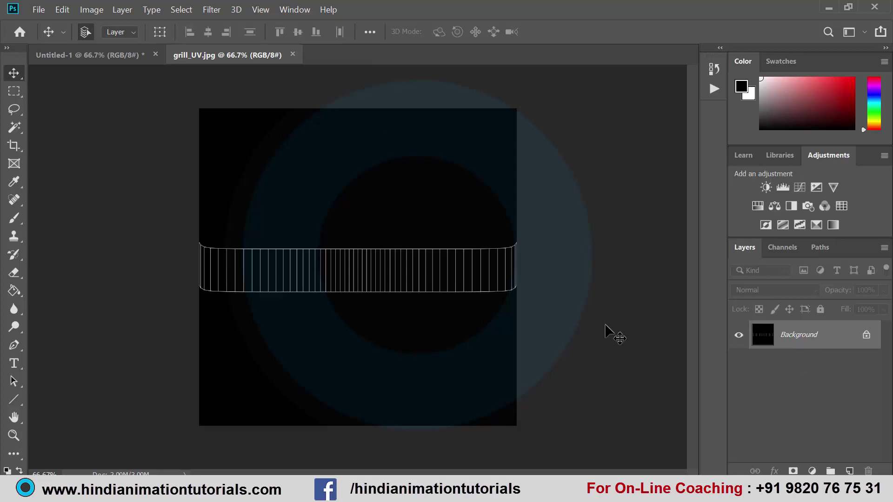
# - Invert grill_UV to black wireframe on white, then zoom back out to 100%
pyautogui.hotkey('ctrl', 'i')
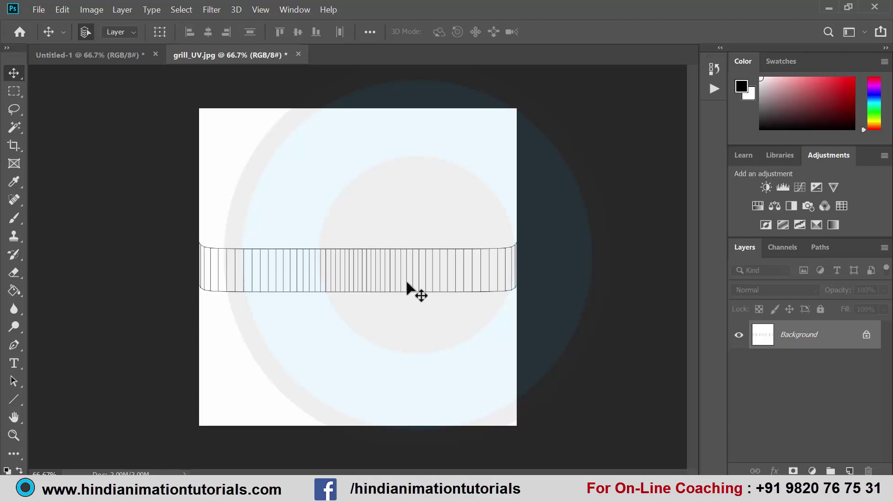
pyautogui.scroll(2, 412, 281)
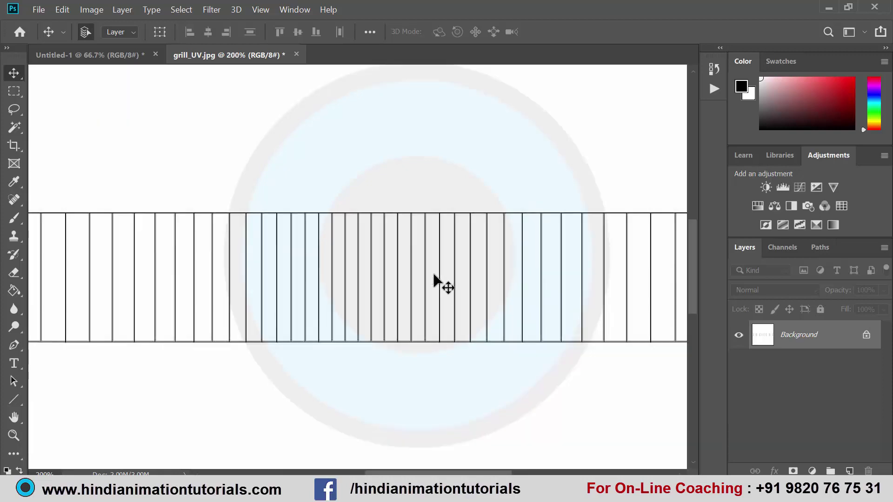
pyautogui.click(13, 436)
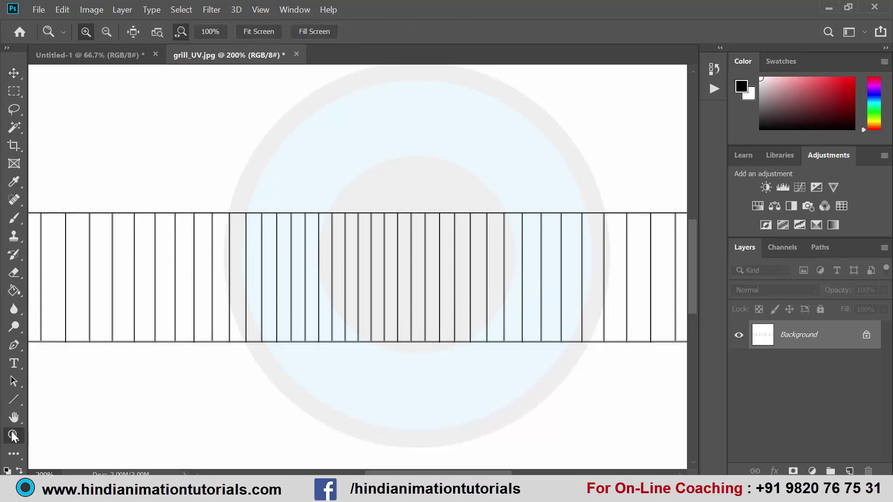
pyautogui.press('alt')
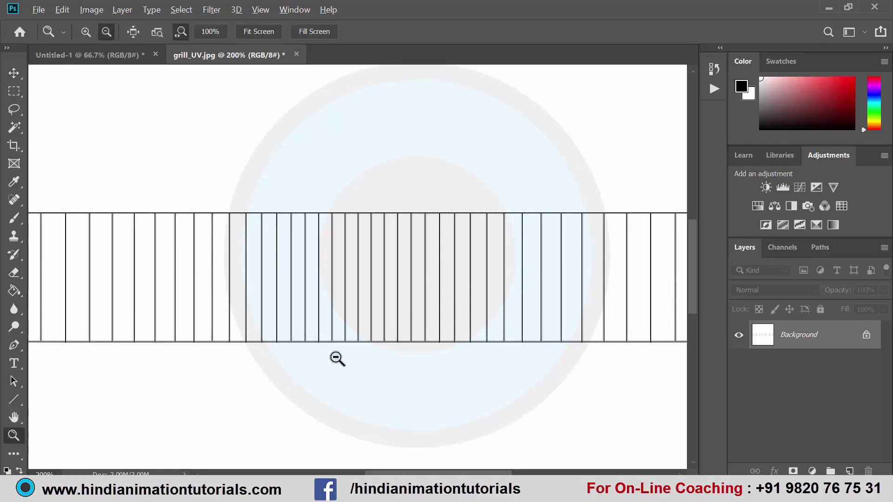
pyautogui.keyDown('alt'); pyautogui.click(337, 358); pyautogui.keyUp('alt')
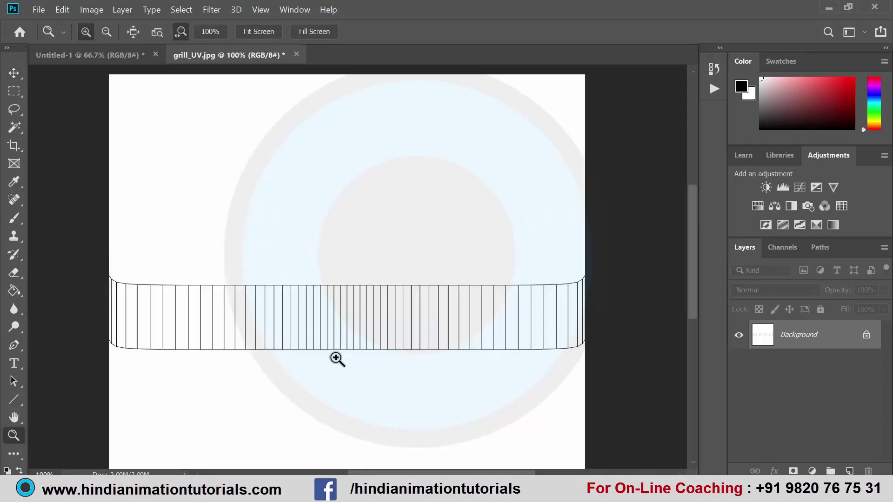
pyautogui.click(14, 73)
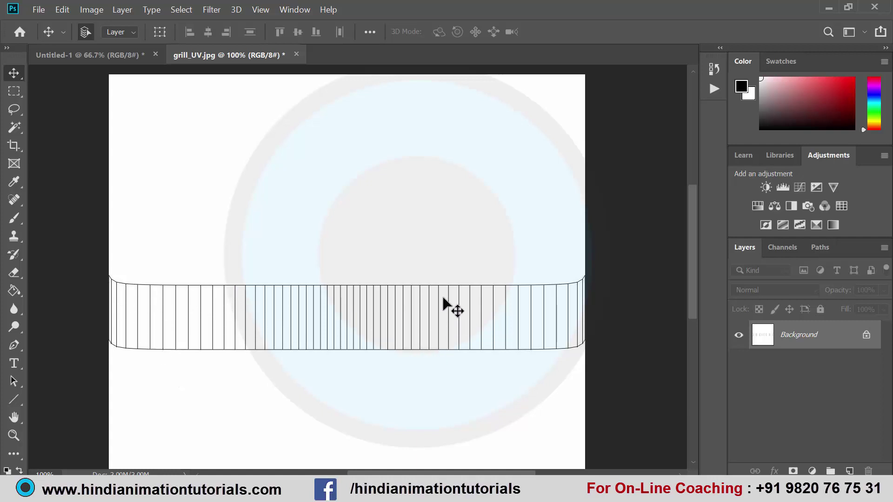
pyautogui.click(16, 397)
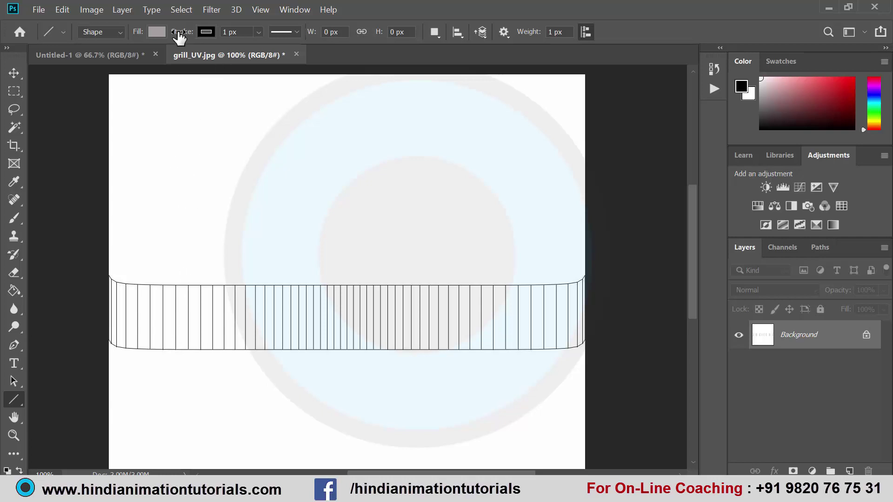
pyautogui.click(205, 33)
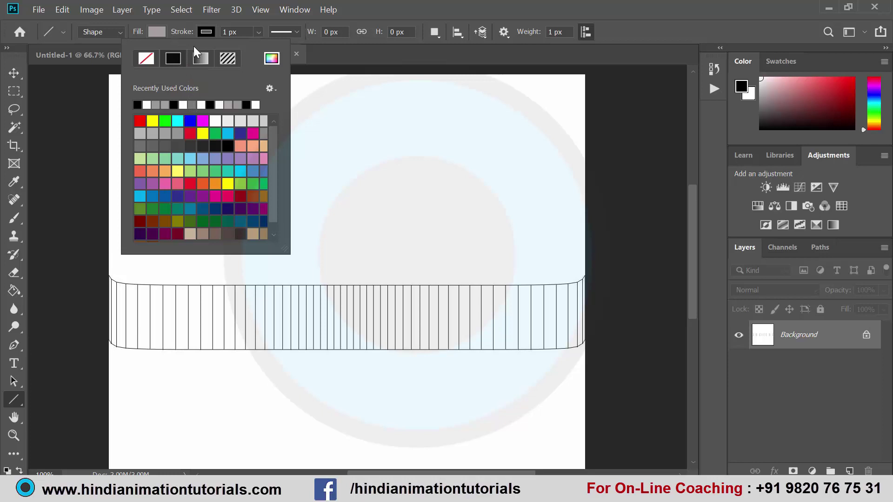
pyautogui.click(159, 29)
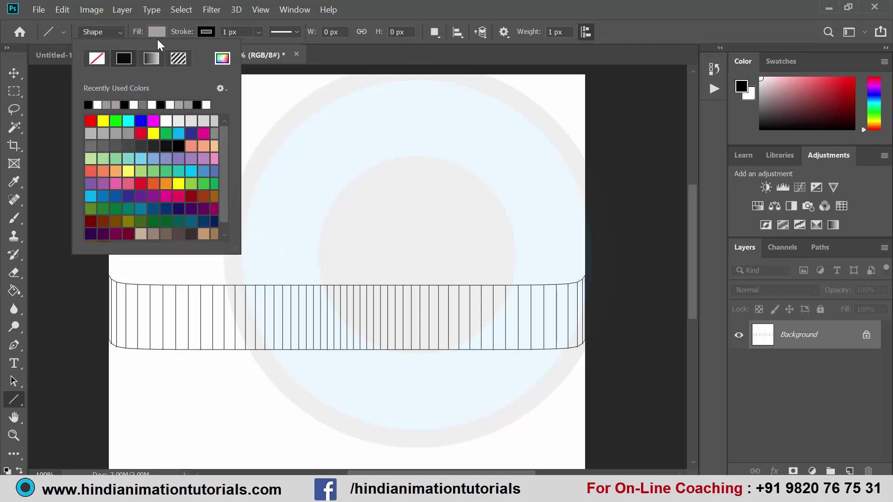
pyautogui.click(96, 60)
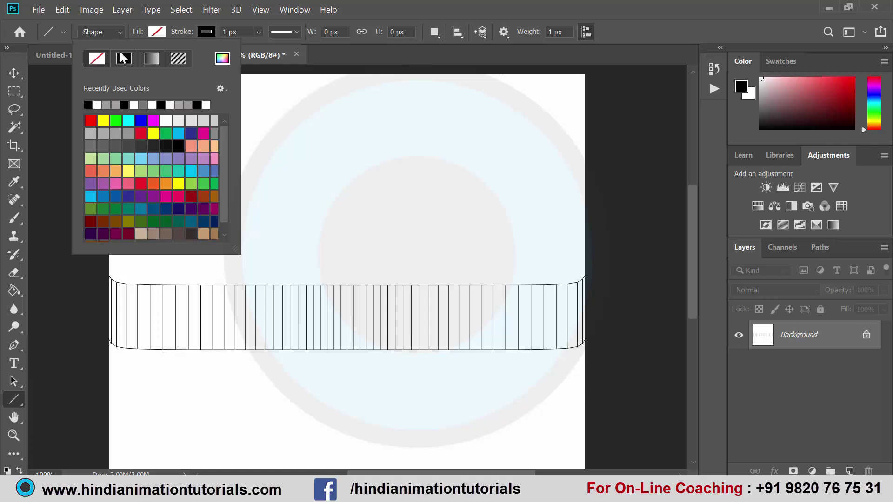
pyautogui.click(355, 58)
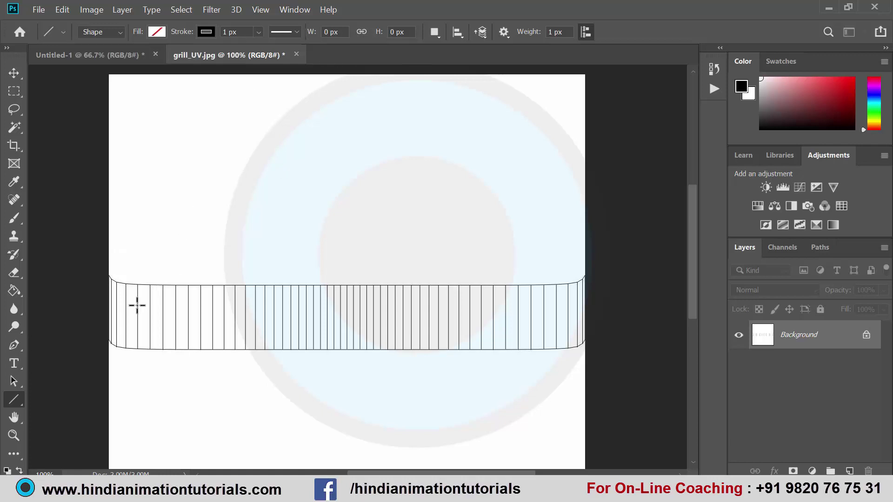
pyautogui.moveTo(122, 278); pyautogui.dragTo(184, 375)
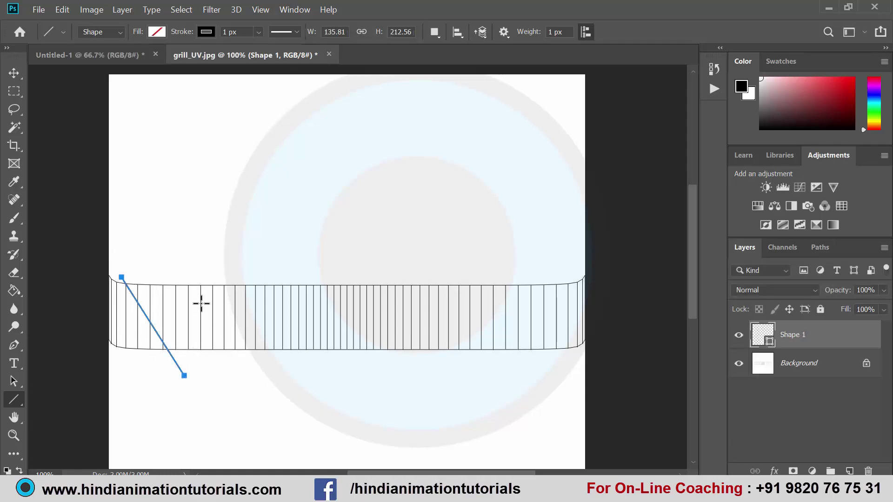
pyautogui.click(18, 77)
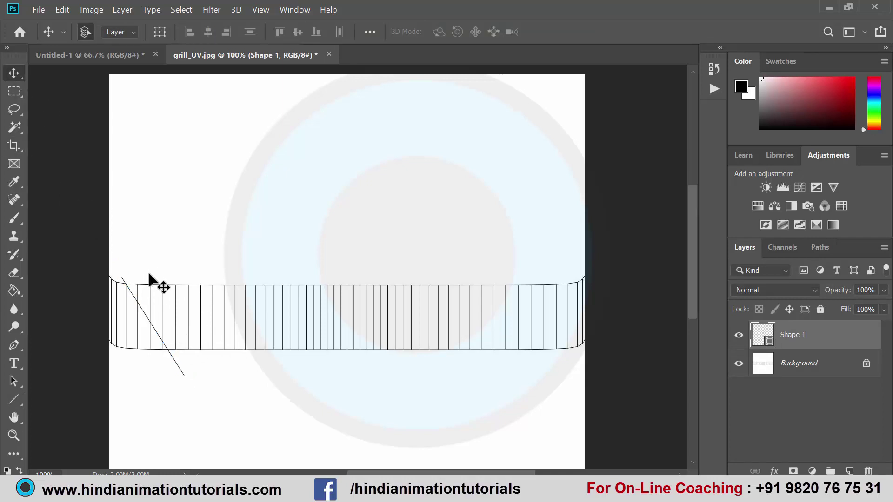
pyautogui.moveTo(159, 282); pyautogui.dragTo(152, 278)
pyautogui.press('Delete')
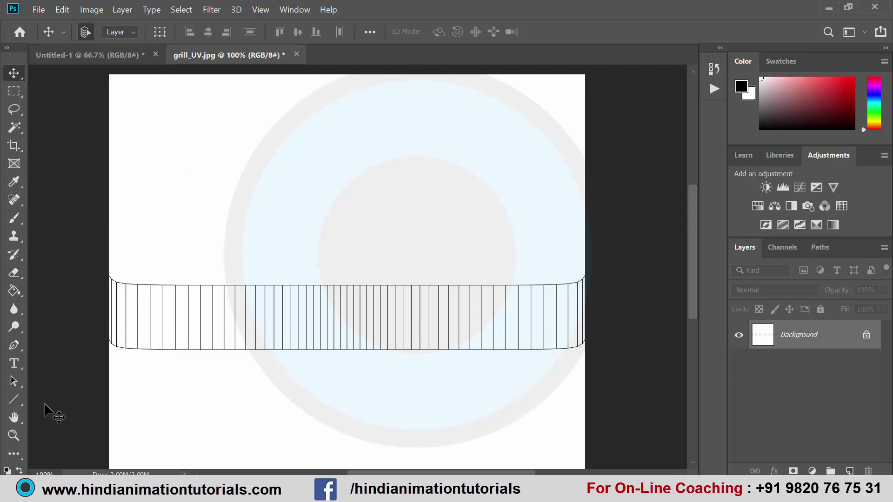
# - Set the Line tool to a solid grey fill and 10 px width
pyautogui.click(14, 399)
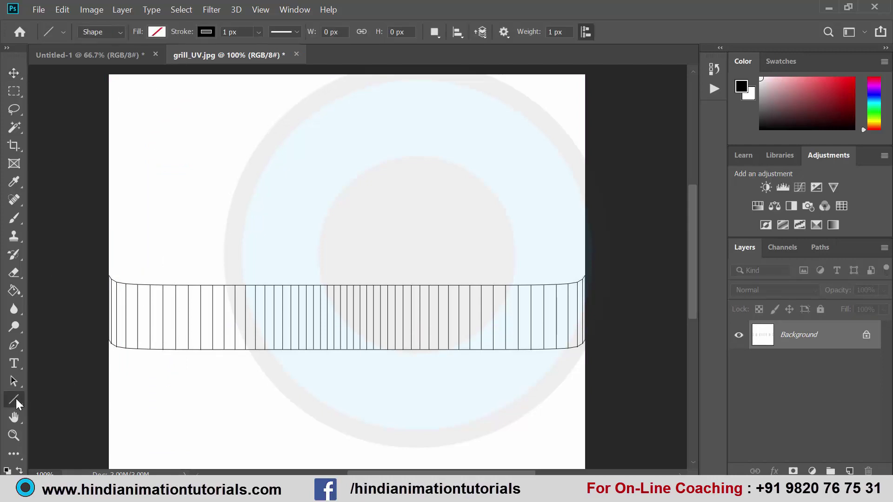
pyautogui.click(158, 30)
pyautogui.click(123, 58)
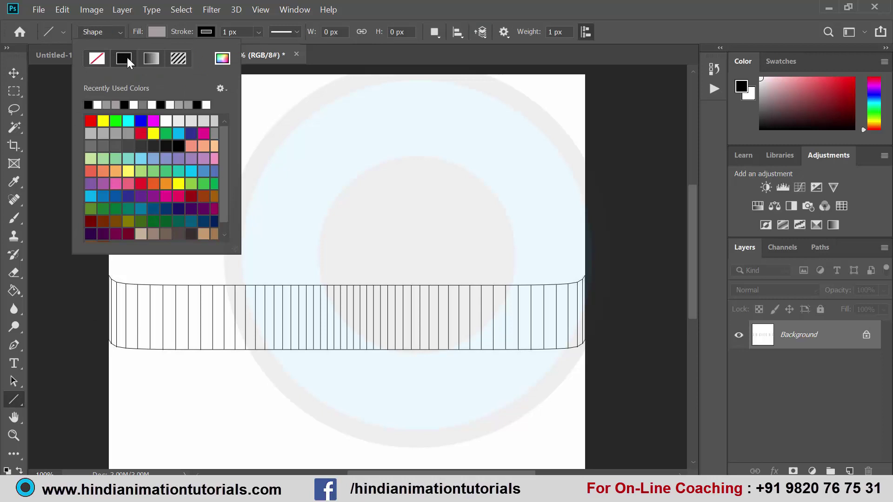
pyautogui.click(328, 30)
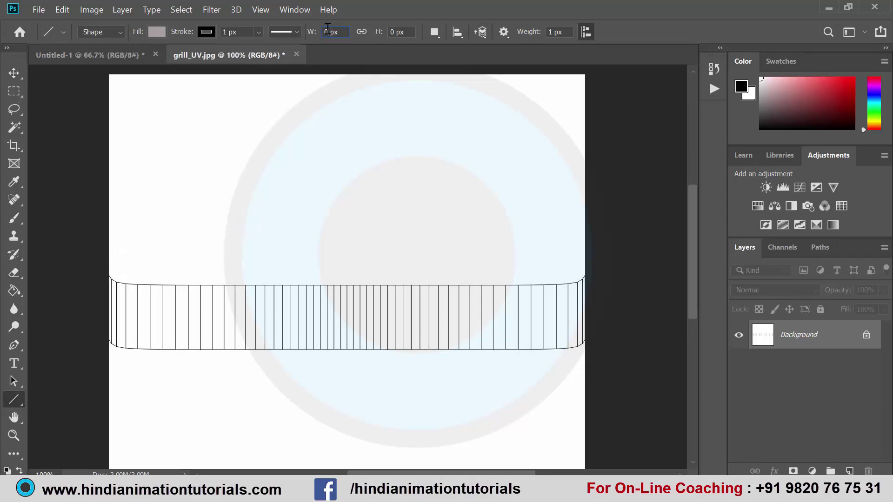
pyautogui.moveTo(328, 29); pyautogui.dragTo(314, 29)
pyautogui.write('1')
# - Draw a line down the grill's left end edge, creating layer Shape 1
pyautogui.moveTo(115, 276)
pyautogui.mouseDown()
pyautogui.moveTo(128, 350)
pyautogui.moveTo(120, 354)
pyautogui.mouseUp()
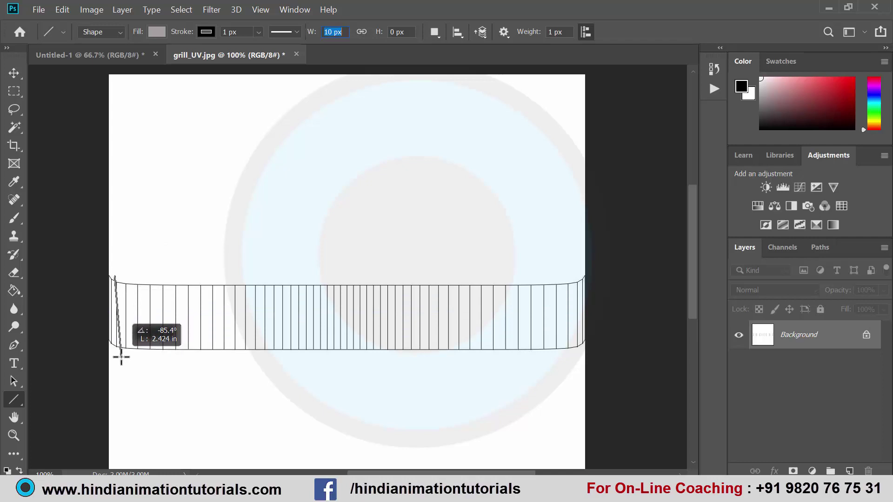
pyautogui.moveTo(120, 354); pyautogui.dragTo(120, 352)
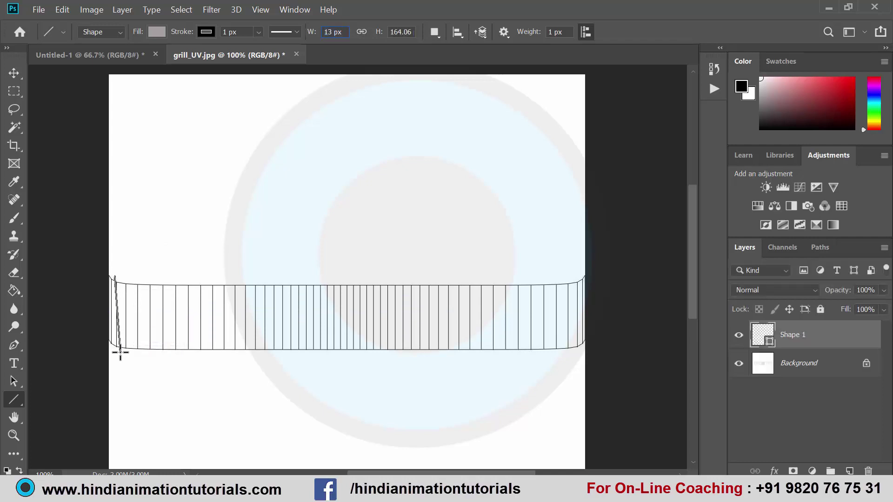
pyautogui.click(13, 73)
pyautogui.scroll(3, 140, 335)
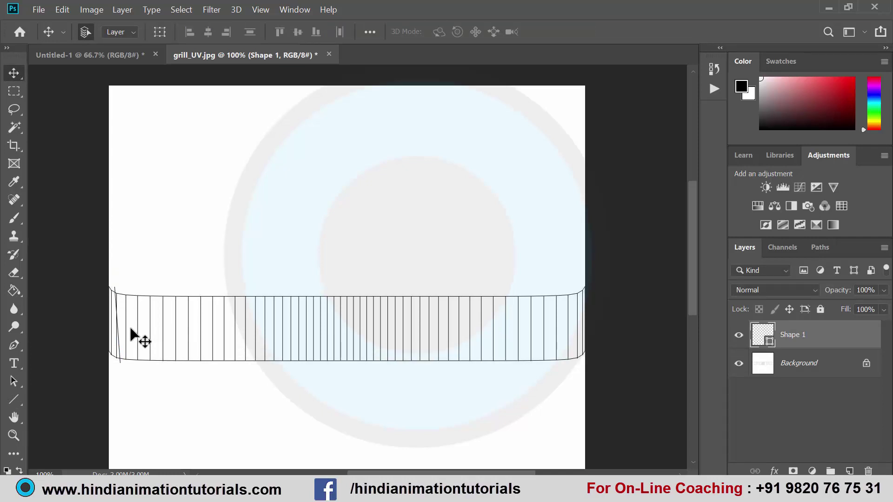
pyautogui.scroll(-2, 120, 356)
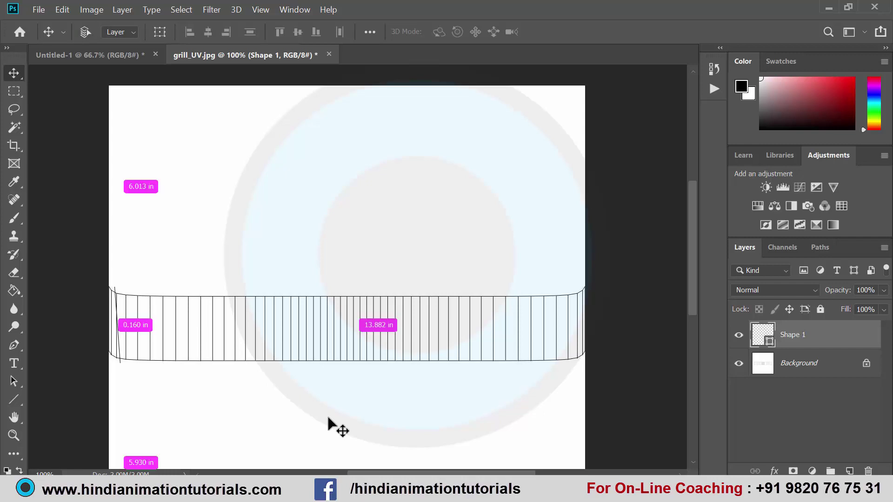
# - Copy the slanted line, nudge the copies right, then duplicate the four-line group
pyautogui.hotkey('ctrl', 'j')
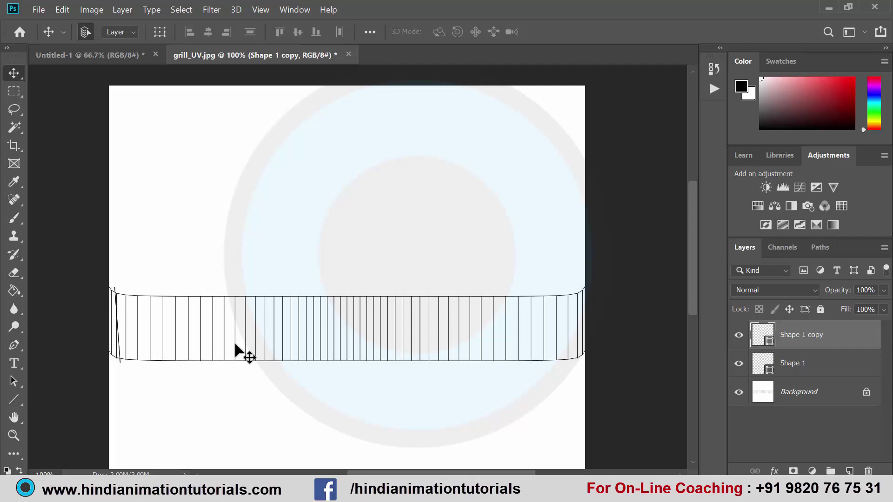
pyautogui.hotkey('shift', 'Right')
pyautogui.moveTo(129, 282)
pyautogui.mouseDown()
pyautogui.moveTo(118, 289)
pyautogui.moveTo(152, 280)
pyautogui.mouseUp()
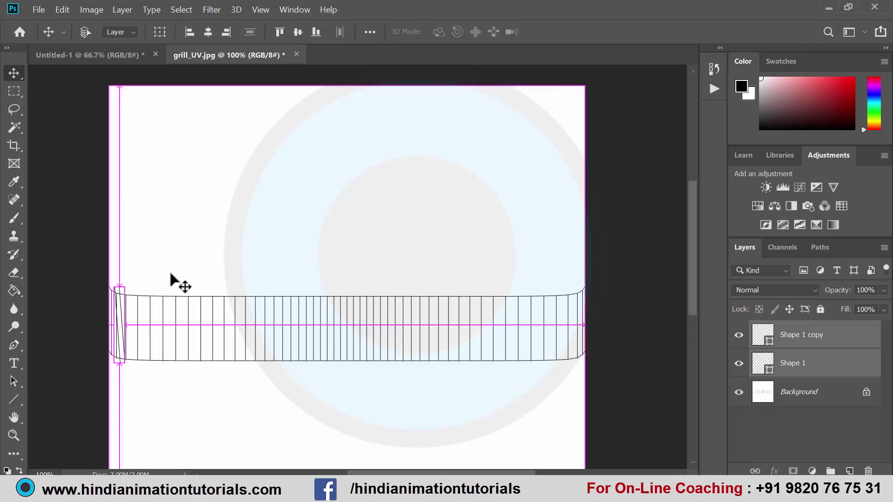
pyautogui.hotkey('ctrl', 'j')
pyautogui.hotkey('shift', 'Right')
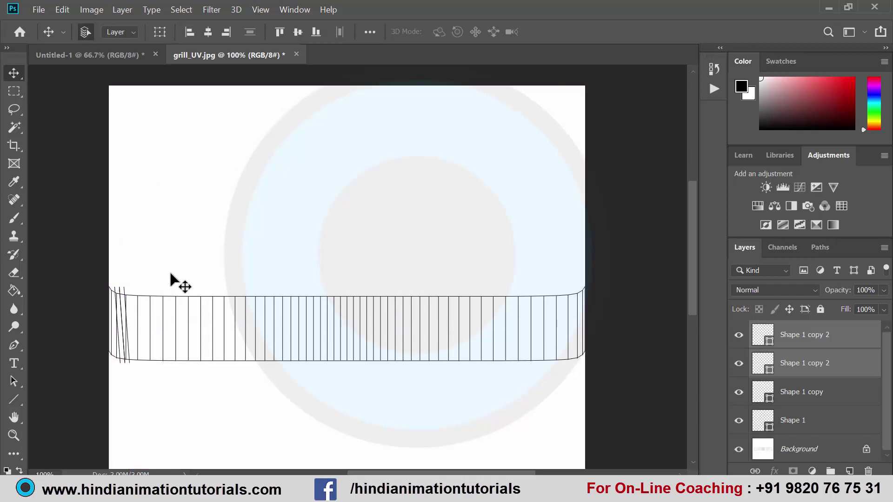
pyautogui.hotkey('shift', 'Right')
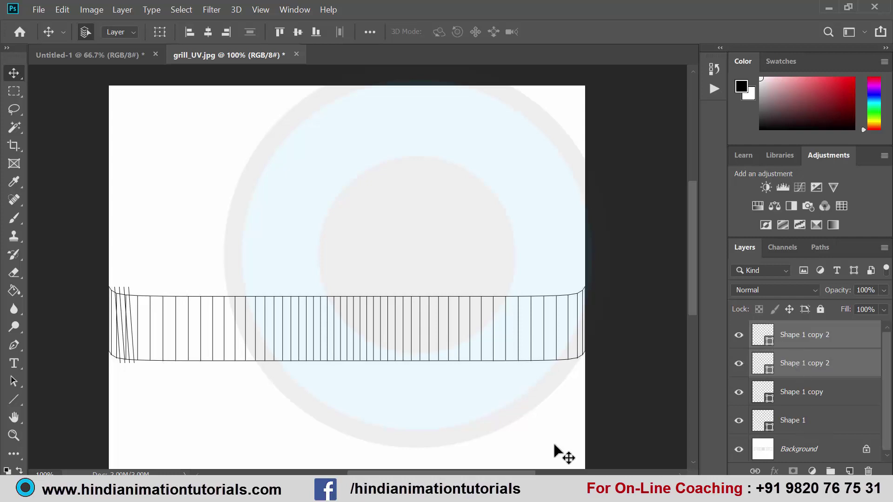
pyautogui.moveTo(146, 279); pyautogui.dragTo(110, 301)
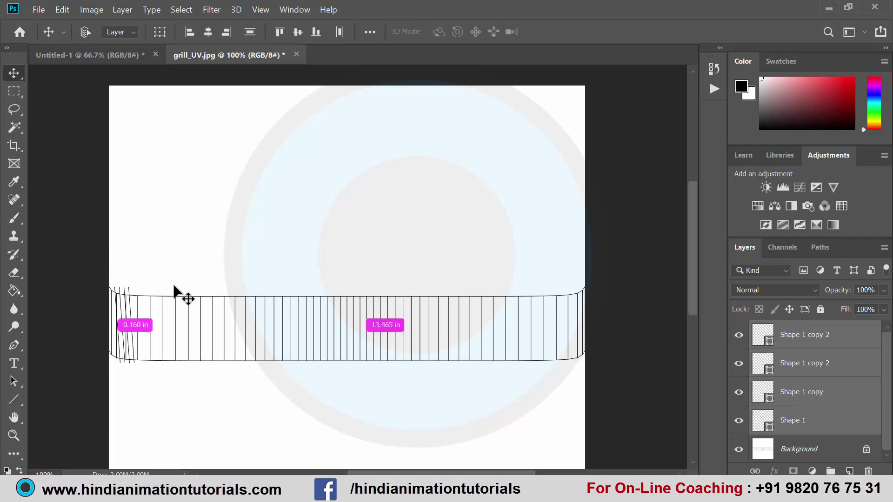
pyautogui.hotkey('ctrl', 'j')
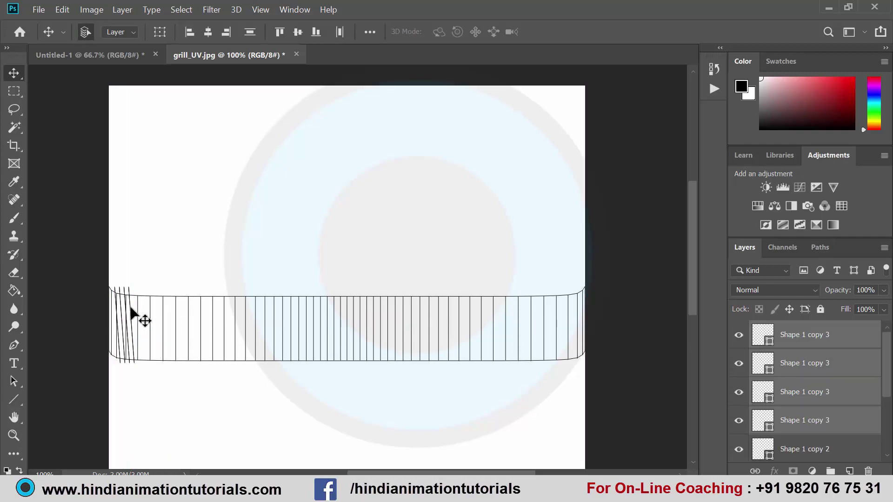
# - Shift the duplicated slanted line right and copy the left group of slanted lines
pyautogui.scroll(1, 131, 308)
pyautogui.scroll(-1, 130, 310)
pyautogui.scroll(-1, 130, 311)
pyautogui.hotkey('shift', 'Right')
pyautogui.hotkey('shift', 'Right')
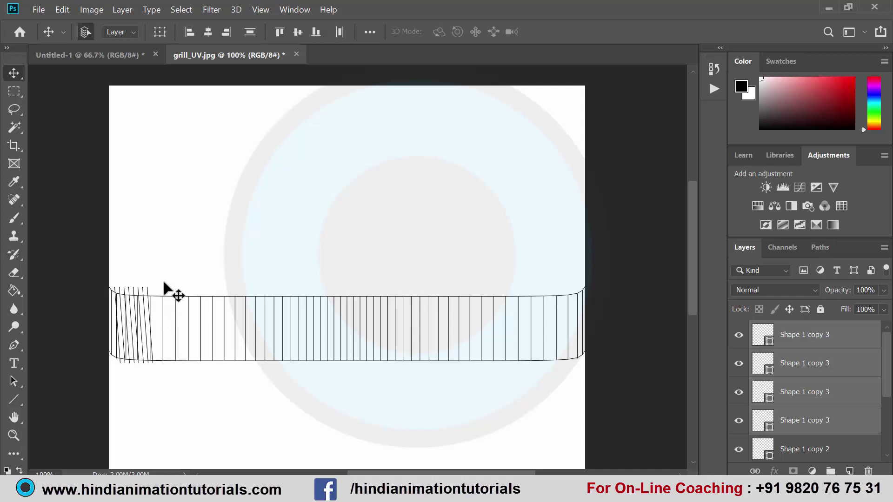
pyautogui.moveTo(167, 294); pyautogui.dragTo(98, 295)
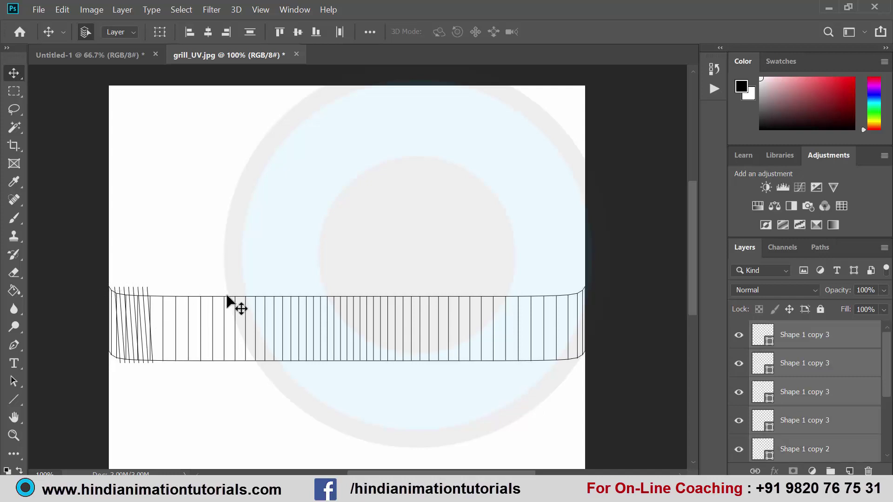
pyautogui.hotkey('ctrl', 'j')
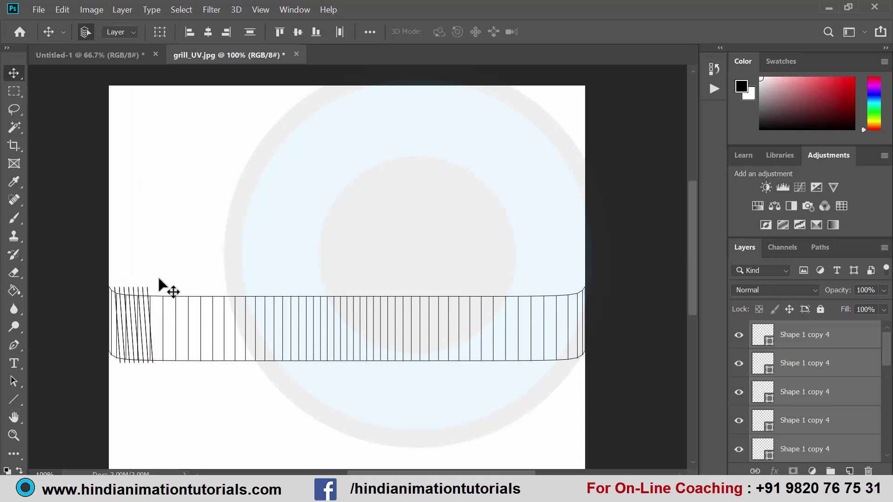
# - At 200% zoom, repeat-transform the slanted-line copies rightward, undoing one extra copy
pyautogui.hotkey('ctrl', '+')
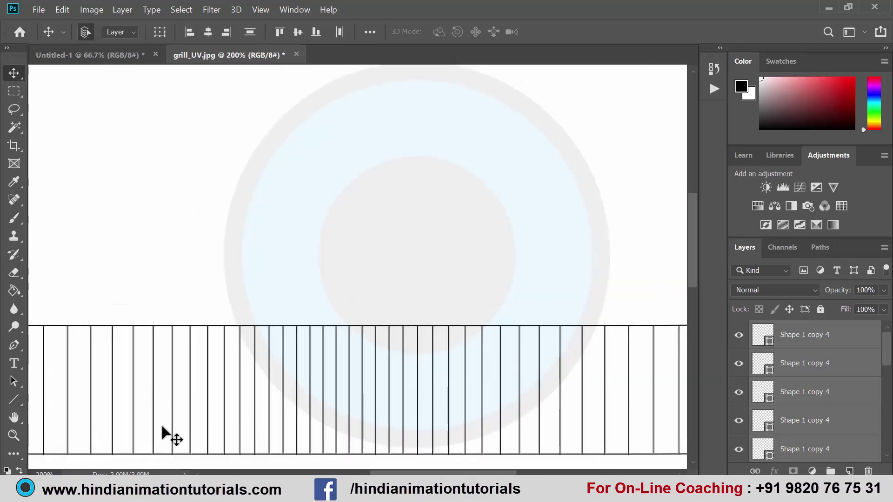
pyautogui.moveTo(405, 473); pyautogui.dragTo(333, 473)
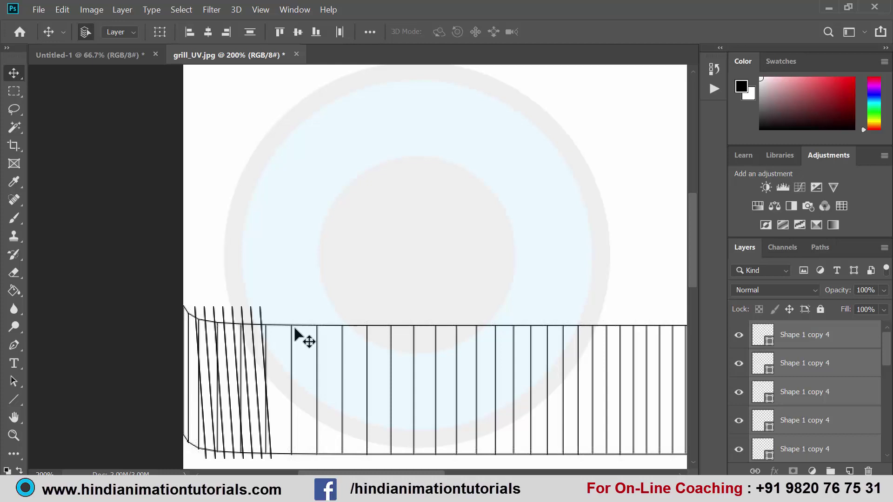
pyautogui.hotkey('ctrl', 'alt', 'shift', 't')
pyautogui.hotkey('ctrl', 'alt', 'shift', 't')
pyautogui.hotkey('ctrl', 'alt', 'shift', 't')
pyautogui.hotkey('ctrl', 'alt', 'shift', 't')
pyautogui.hotkey('ctrl', 'alt', 'shift', 't')
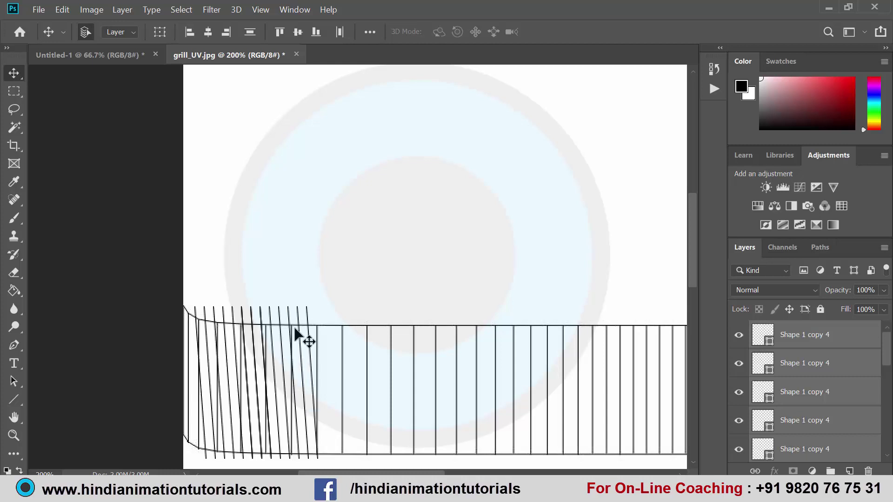
pyautogui.hotkey('ctrl', 'alt', 'shift', 't')
pyautogui.hotkey('ctrl', 'alt', 'shift', 't')
pyautogui.hotkey('ctrl', 'alt', 'shift', 't')
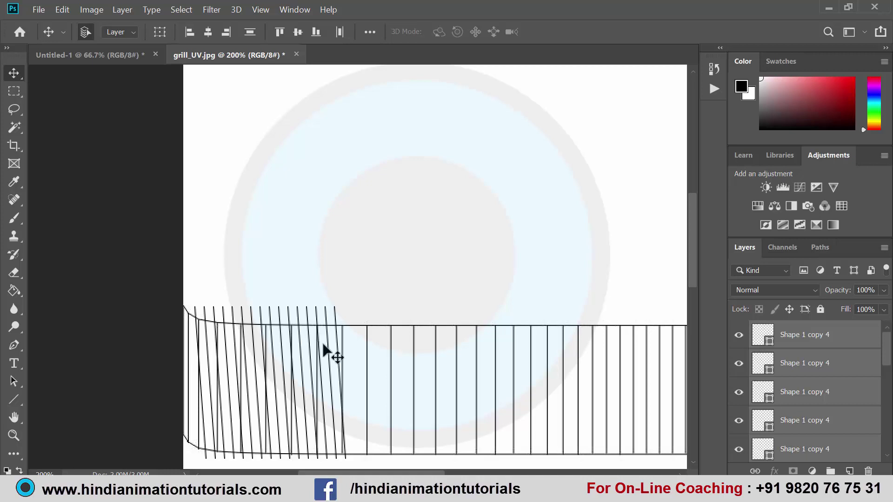
pyautogui.moveTo(336, 336); pyautogui.dragTo(349, 300)
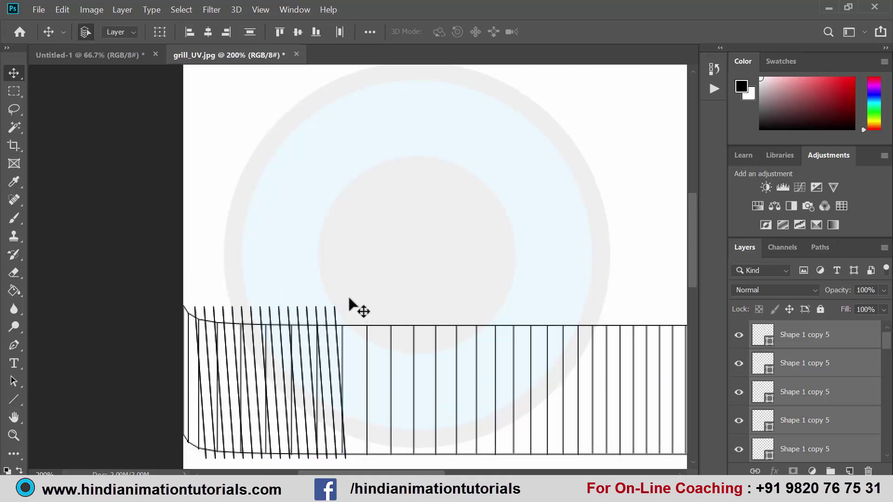
pyautogui.hotkey('ctrl', 'alt', 'shift', 't')
pyautogui.hotkey('ctrl', 'alt', 'shift', 't')
pyautogui.hotkey('ctrl', 'alt', 'shift', 't')
pyautogui.hotkey('ctrl', 'alt', 'shift', 't')
pyautogui.hotkey('ctrl', 'alt', 'shift', 't')
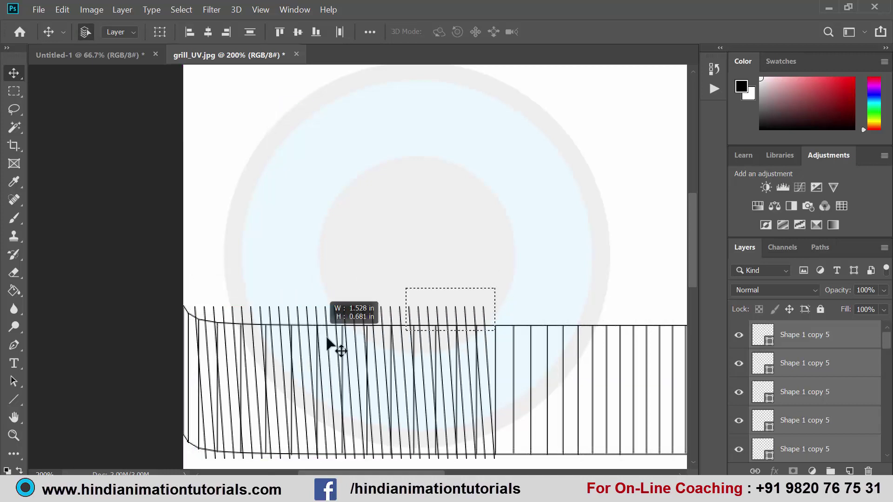
pyautogui.hotkey('ctrl', 'alt', 'shift', 't')
pyautogui.hotkey('ctrl', 'alt', 'shift', 't')
pyautogui.hotkey('ctrl', 'alt', 'shift', 't')
pyautogui.hotkey('ctrl', 'alt', 'shift', 't')
pyautogui.hotkey('ctrl', 'alt', 'shift', 't')
pyautogui.hotkey('ctrl', 'alt', 'shift', 't')
pyautogui.hotkey('ctrl', 'alt', 'shift', 't')
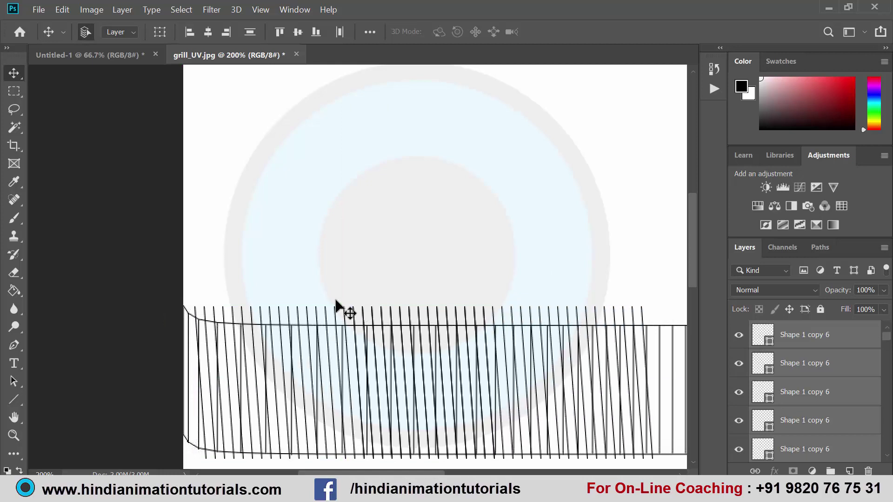
pyautogui.hotkey('ctrl', 'alt', 'shift', 't')
pyautogui.hotkey('ctrl', 'alt', 'shift', 't')
pyautogui.hotkey('ctrl', 'alt', 'shift', 't')
pyautogui.hotkey('ctrl', 'z')
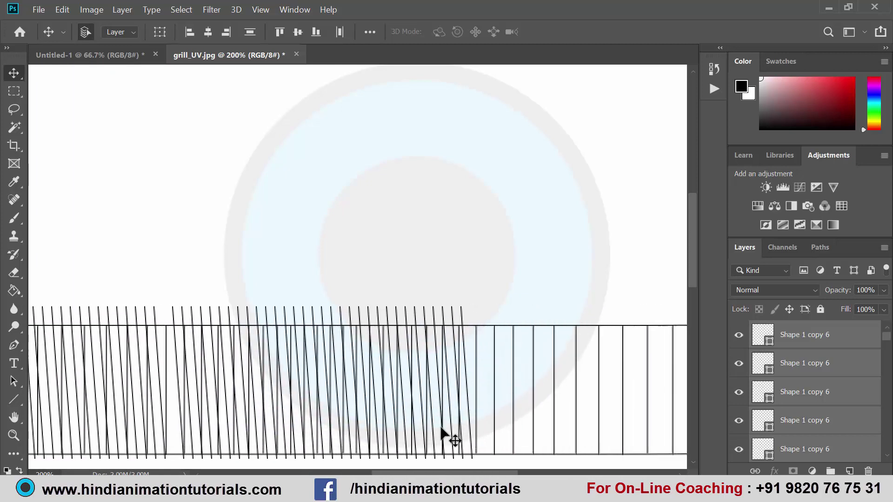
# - Zoom out, undo the stray copy, and step the latest block of lines further right
pyautogui.hotkey('ctrl', '-')
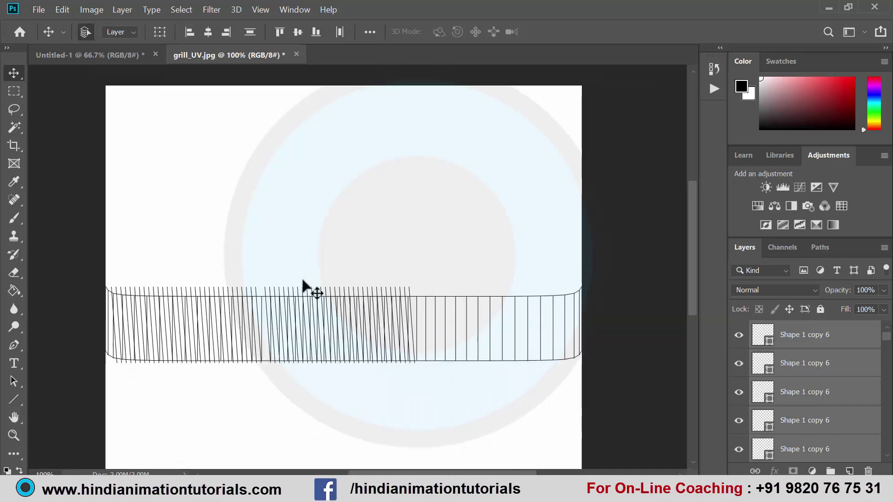
pyautogui.hotkey('ctrl', 'z')
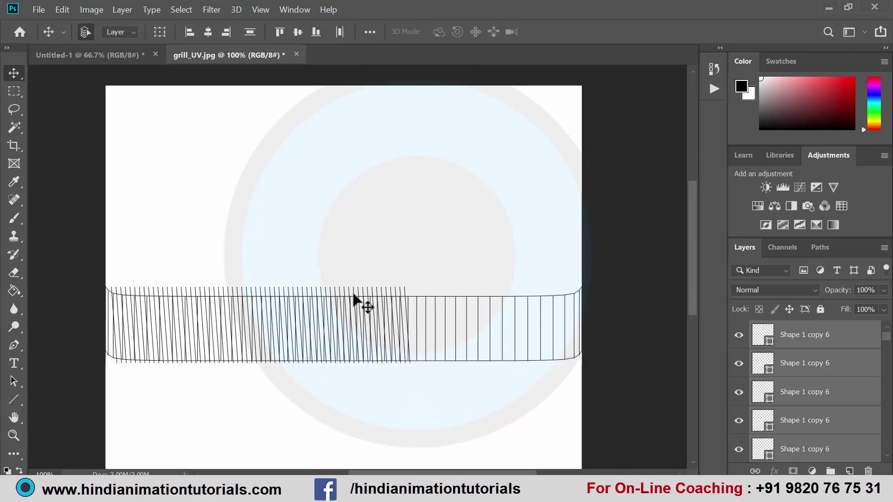
pyautogui.moveTo(275, 277)
pyautogui.mouseDown()
pyautogui.moveTo(388, 295)
pyautogui.moveTo(278, 298)
pyautogui.mouseUp()
pyautogui.hotkey('ctrl', 'j')
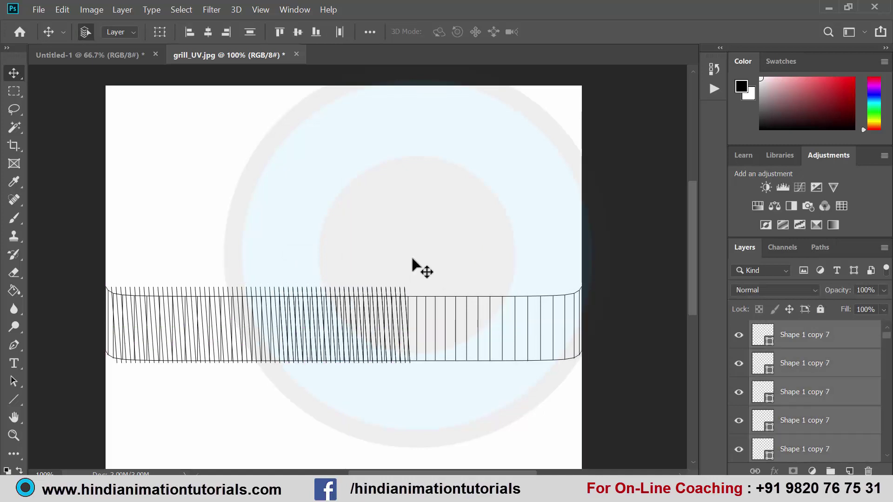
pyautogui.hotkey('shift', 'Right')
pyautogui.hotkey('shift', 'Right')
pyautogui.hotkey('shift', 'Right')
pyautogui.hotkey('ctrl', 'alt', 'shift', 't')
pyautogui.hotkey('ctrl', 'alt', 'shift', 't')
pyautogui.hotkey('ctrl', 'alt', 'shift', 't')
pyautogui.hotkey('ctrl', 'alt', 'shift', 't')
pyautogui.hotkey('ctrl', 'alt', 'shift', 't')
pyautogui.hotkey('ctrl', 'alt', 'shift', 't')
pyautogui.hotkey('ctrl', 'alt', 'shift', 't')
pyautogui.hotkey('ctrl', 'alt', 'shift', 't')
pyautogui.hotkey('ctrl', 'alt', 'shift', 't')
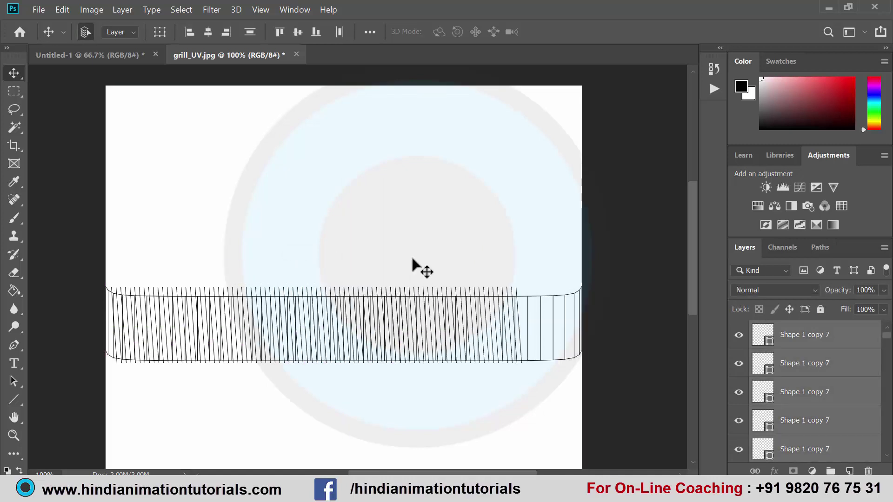
pyautogui.hotkey('ctrl', 'alt', 'shift', 't')
pyautogui.hotkey('ctrl', 'alt', 'shift', 't')
pyautogui.hotkey('ctrl', 'alt', 'shift', 't')
# - Extend the slanted lines to the strip's right edge, fixing overshoots, then deselect
pyautogui.hotkey('ctrl', 'alt', 'shift', 't')
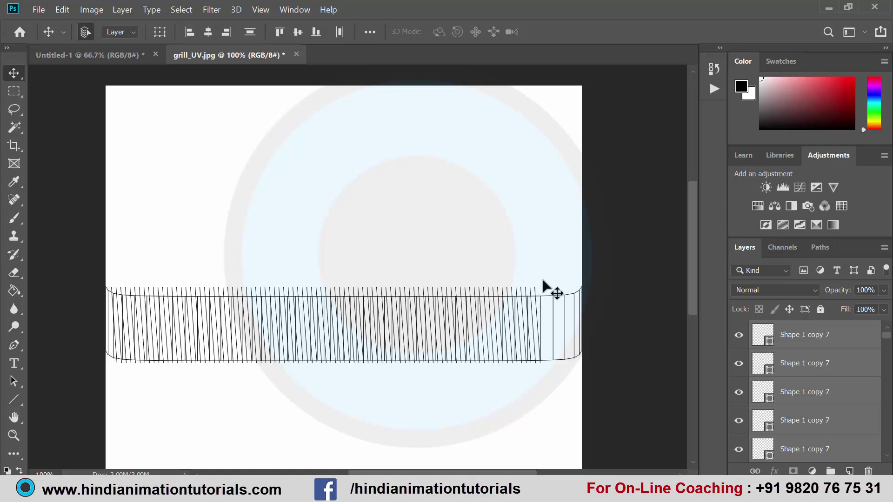
pyautogui.moveTo(545, 281); pyautogui.dragTo(465, 296)
pyautogui.hotkey('ctrl', 'j')
pyautogui.hotkey('shift', 'Right')
pyautogui.hotkey('shift', 'Right')
pyautogui.hotkey('shift', 'Right')
pyautogui.hotkey('ctrl', 'alt', 'shift', 't')
pyautogui.hotkey('ctrl', 'alt', 'shift', 't')
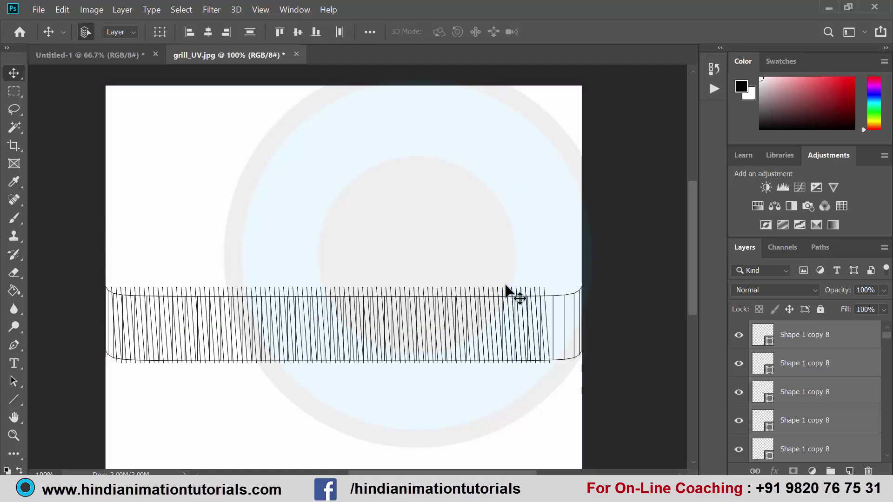
pyautogui.hotkey('ctrl', 'alt', 'shift', 't')
pyautogui.hotkey('ctrl', 'alt', 'shift', 't')
pyautogui.hotkey('ctrl', 'alt', 'shift', 't')
pyautogui.hotkey('ctrl', 'alt', 'shift', 't')
pyautogui.hotkey('ctrl', 'alt', 'shift', 't')
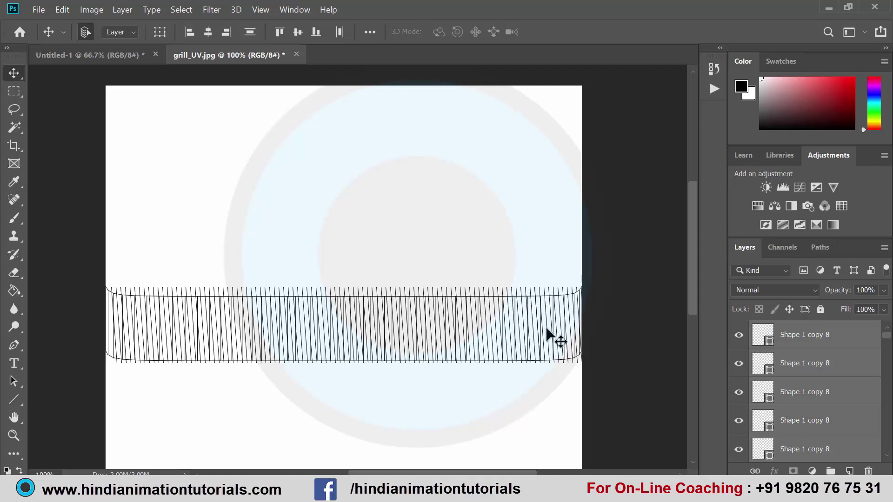
pyautogui.hotkey('ctrl', 'z')
pyautogui.hotkey('ctrl', 'z')
pyautogui.hotkey('ctrl', 'z')
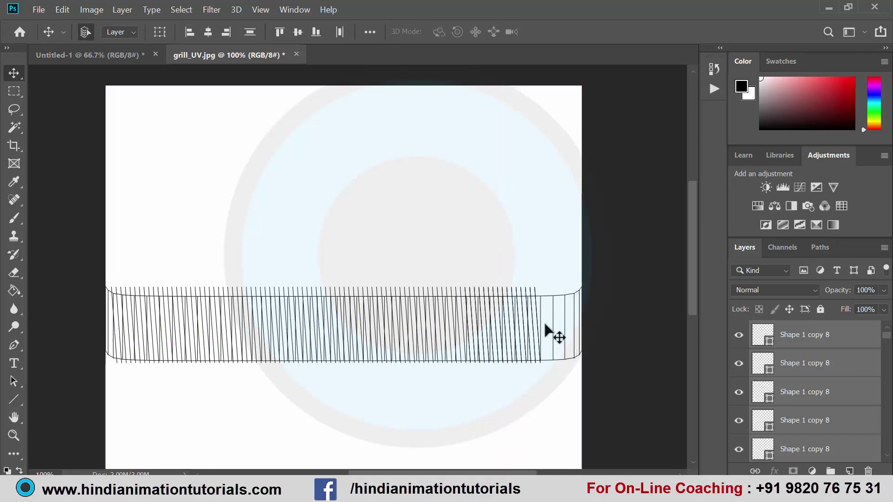
pyautogui.hotkey('ctrl', 'z')
pyautogui.moveTo(559, 283); pyautogui.dragTo(486, 294)
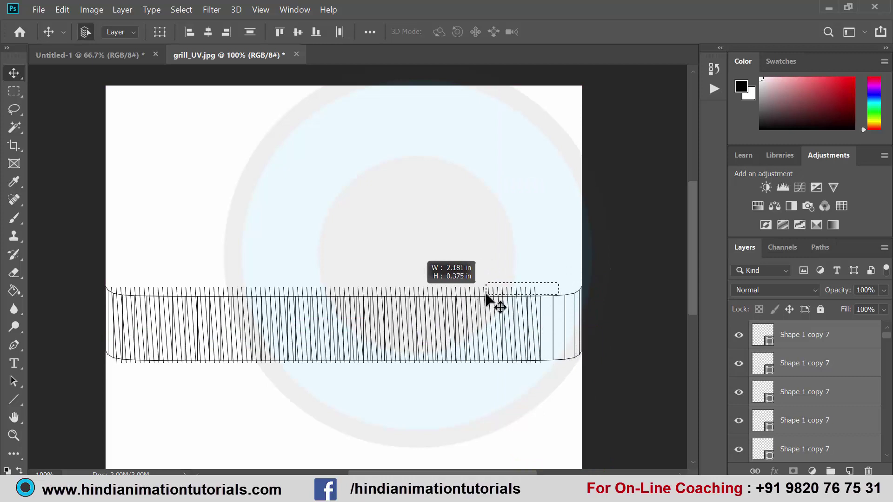
pyautogui.hotkey('ctrl', 'shift', 'z')
pyautogui.hotkey('ctrl', 'shift', 'z')
pyautogui.hotkey('ctrl', 'shift', 'z')
pyautogui.hotkey('ctrl', 'shift', 'z')
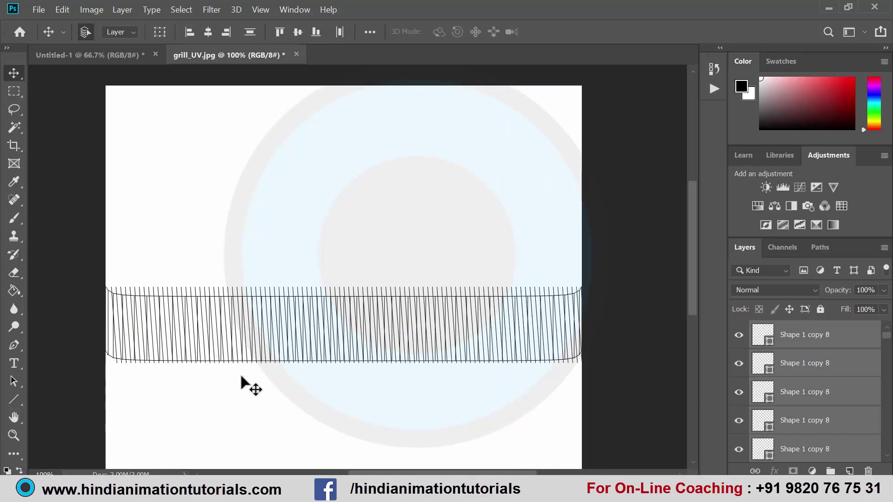
pyautogui.scroll(1, 167, 356)
pyautogui.moveTo(559, 302); pyautogui.dragTo(111, 326)
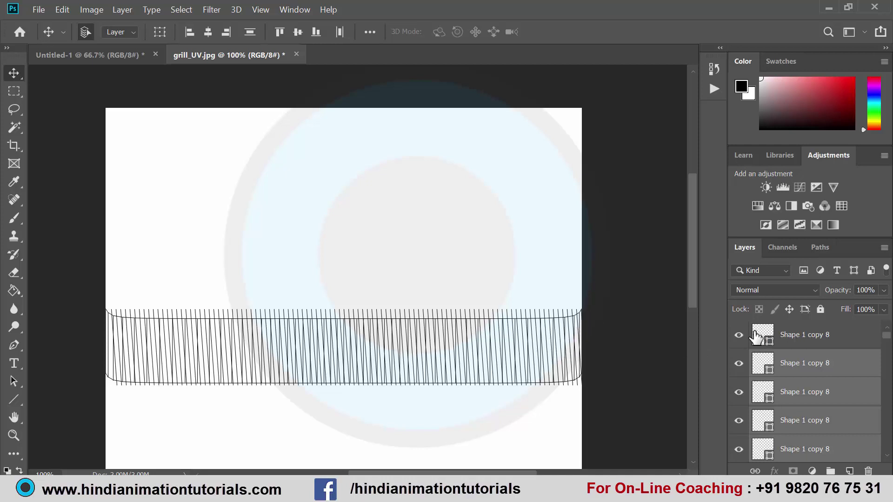
# - Select all the line shape layers and merge them into Shape 1 copy 8
pyautogui.keyDown('shift'); pyautogui.click(803, 343); pyautogui.keyUp('shift')
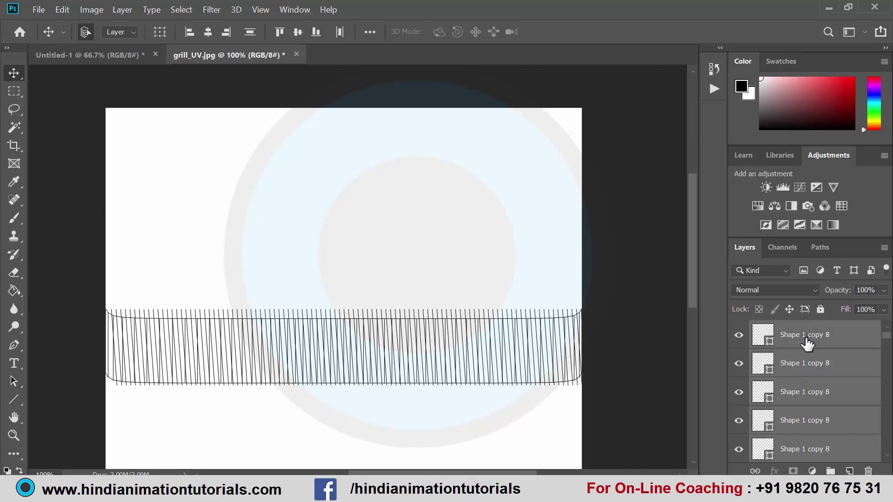
pyautogui.scroll(-1, 789, 393)
pyautogui.rightClick(814, 427)
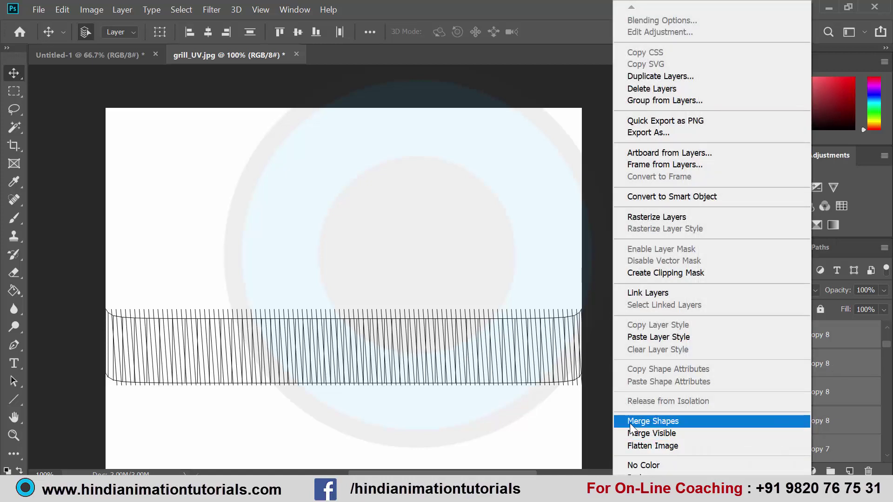
pyautogui.click(665, 421)
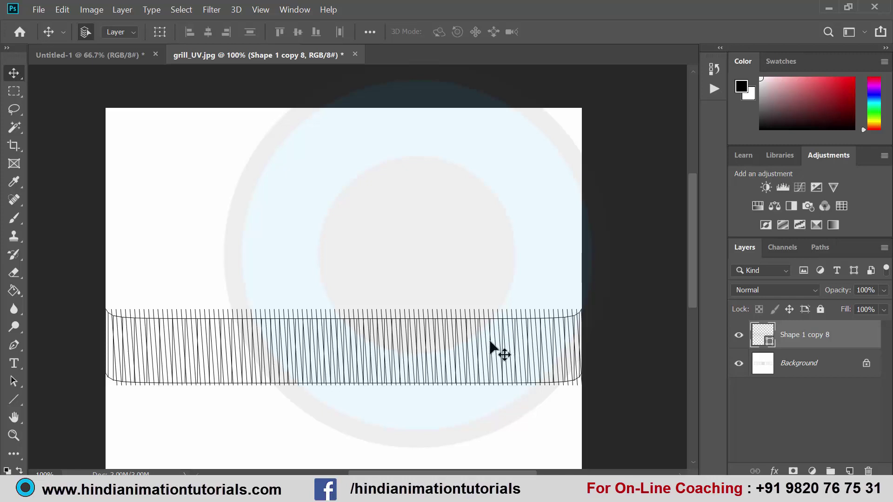
# - Scale the striped band to 97.12% width, lower it slightly, and convert it to a path
pyautogui.moveTo(494, 341); pyautogui.dragTo(472, 346)
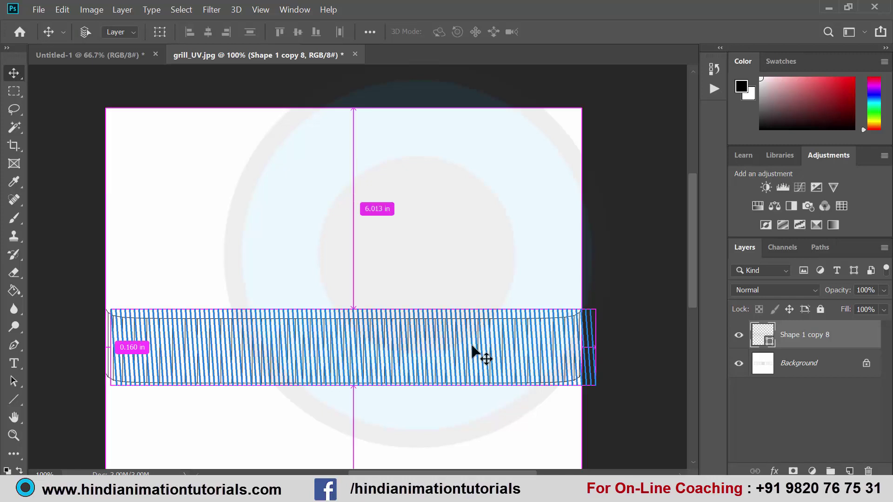
pyautogui.hotkey('ctrl', 'alt', 't')
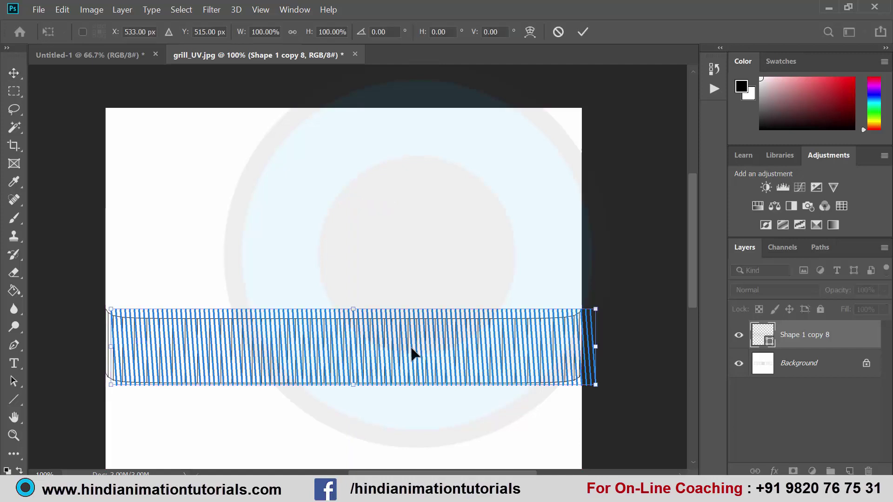
pyautogui.moveTo(412, 348); pyautogui.dragTo(403, 347)
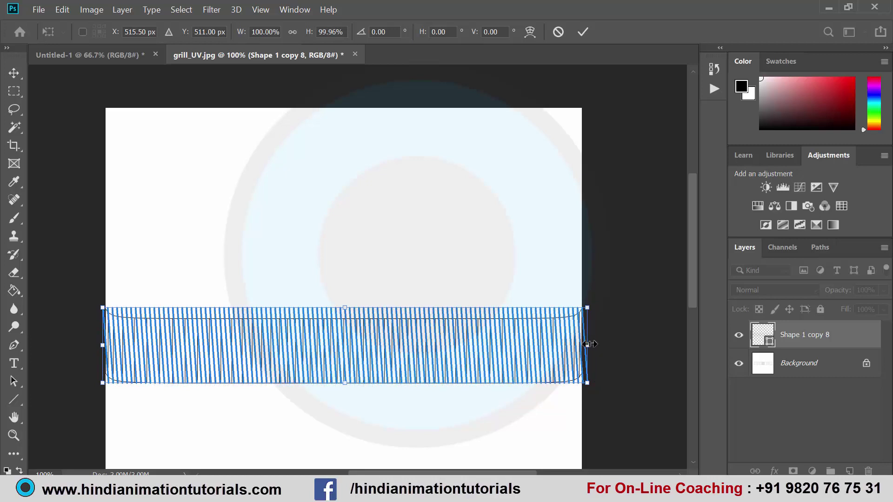
pyautogui.moveTo(587, 345); pyautogui.dragTo(577, 347)
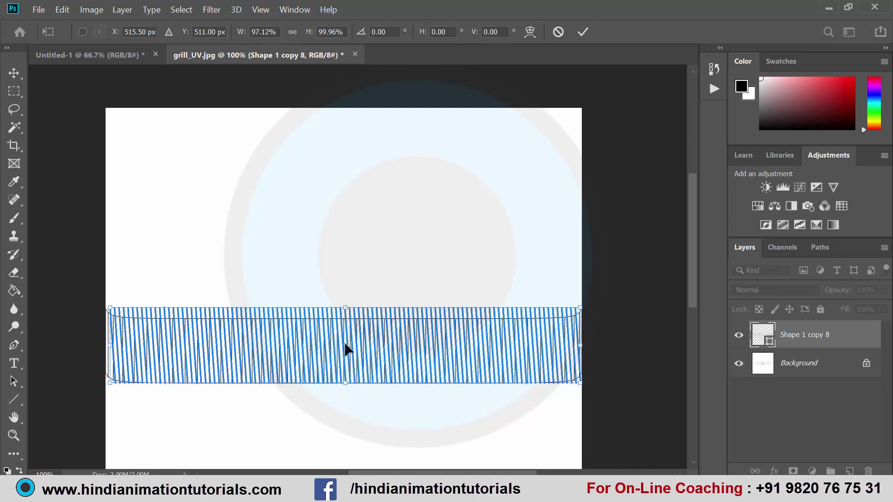
pyautogui.moveTo(346, 349); pyautogui.dragTo(390, 360)
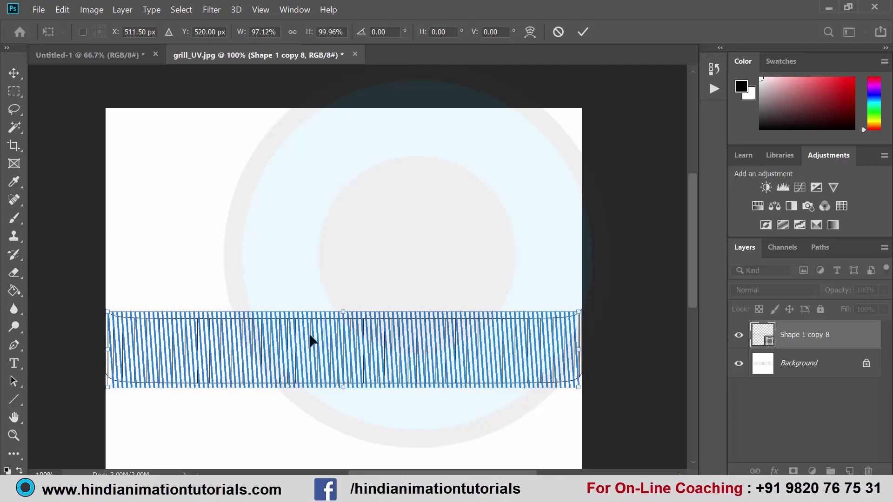
pyautogui.press('Return')
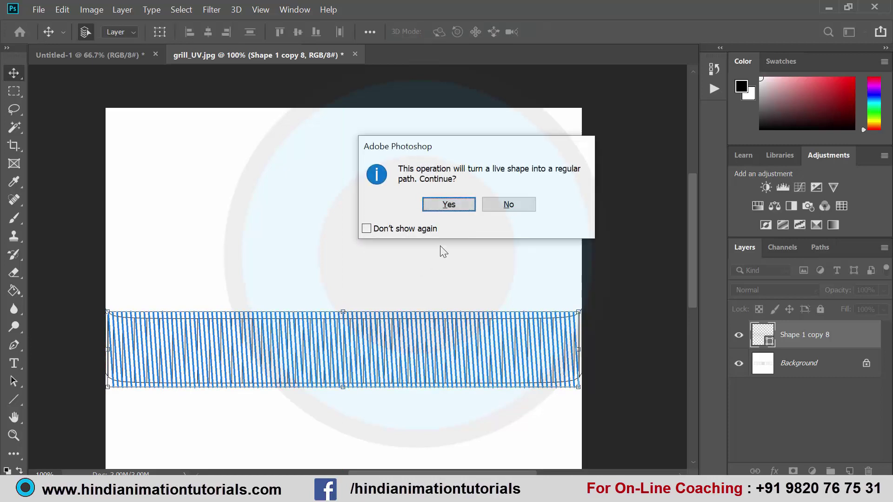
pyautogui.click(449, 205)
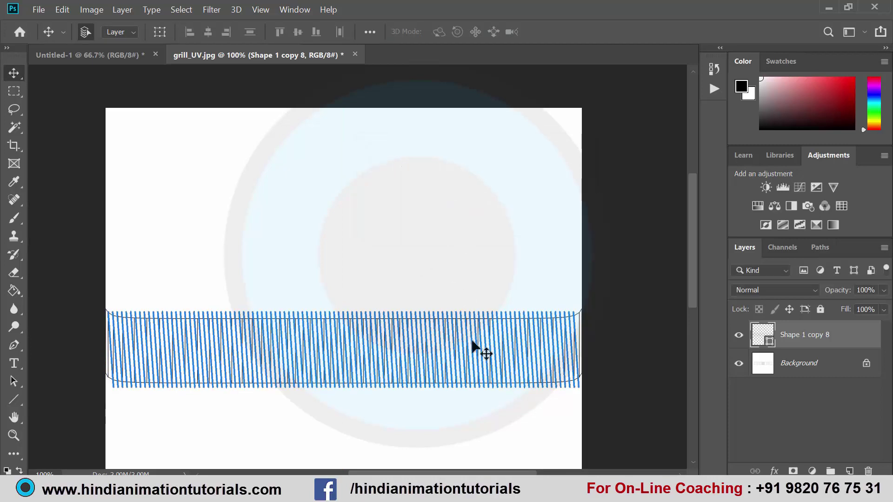
pyautogui.click(615, 319)
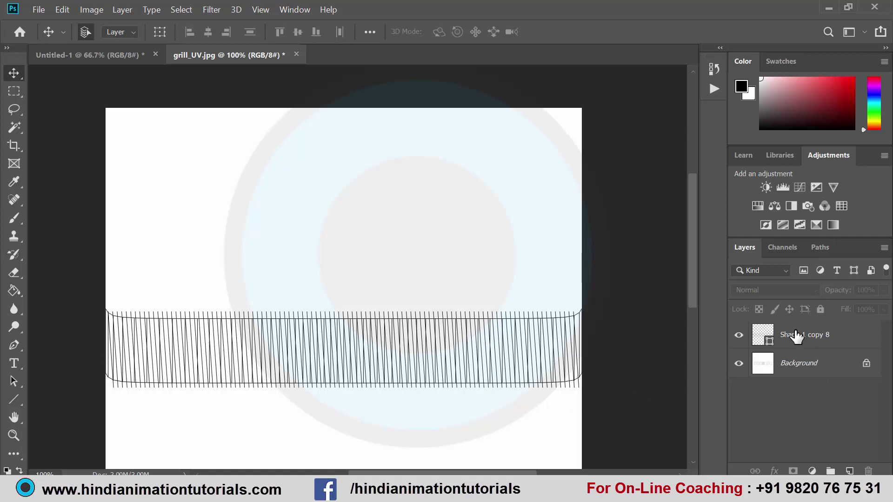
# - Rename layer Shape 1 copy 8 to 'copy' and duplicate it as 'copy copy'
pyautogui.click(823, 345)
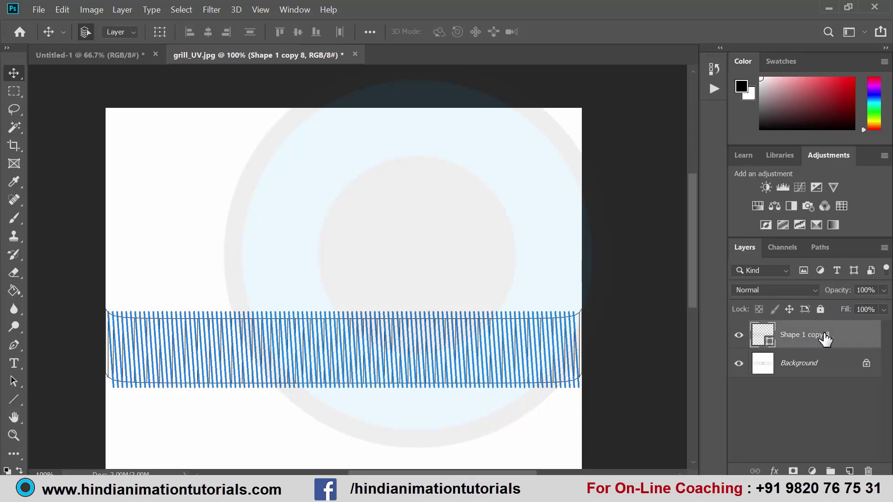
pyautogui.doubleClick(824, 334)
pyautogui.press('BackSpace')
pyautogui.write('py')
pyautogui.press('Return')
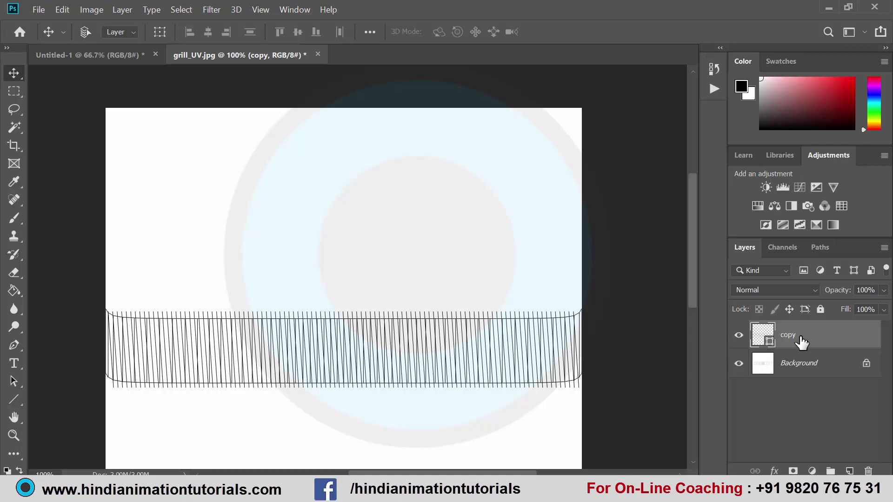
pyautogui.hotkey('ctrl', 'j')
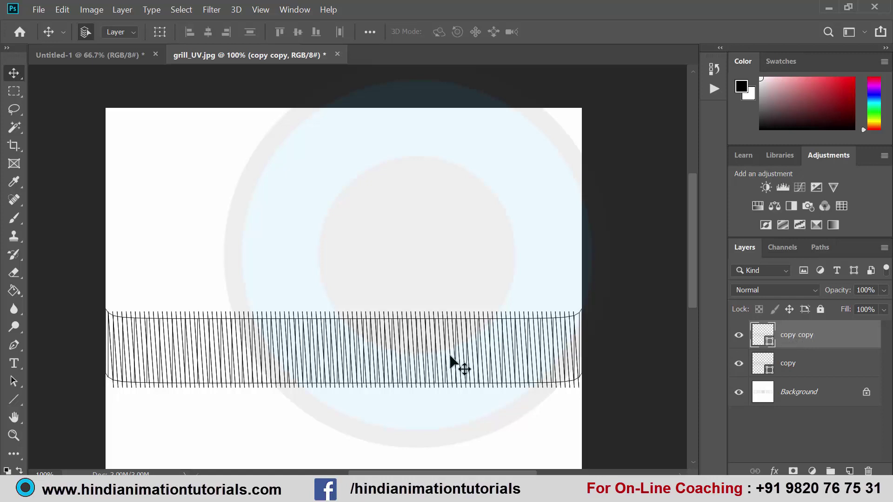
# - Flip the copy copy layer horizontally, then view the crossed grille at 300%
pyautogui.click(62, 10)
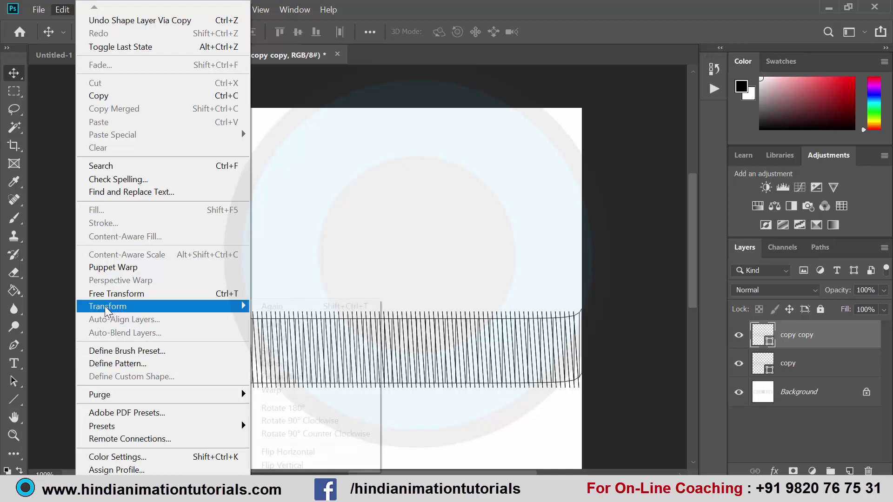
pyautogui.moveTo(160, 306)
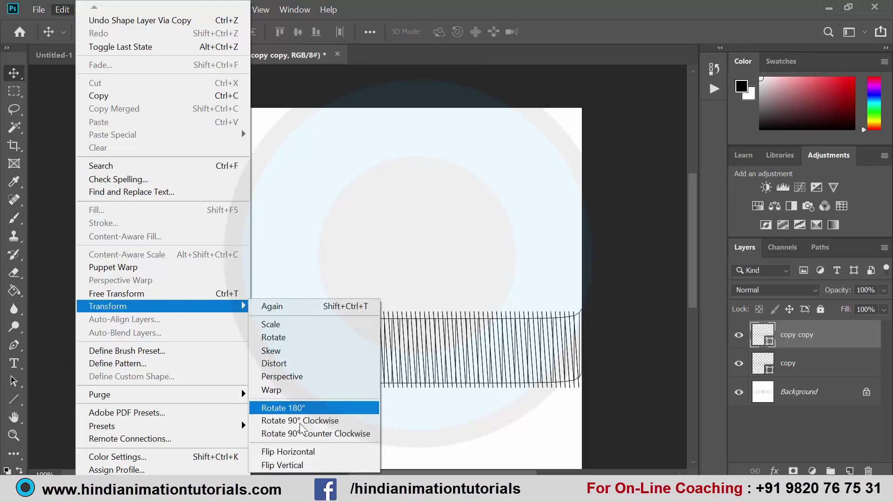
pyautogui.click(295, 451)
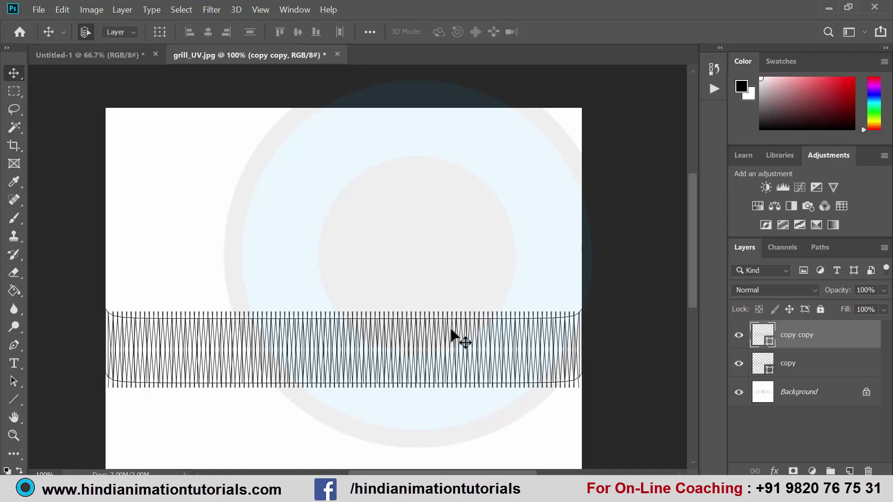
pyautogui.hotkey('ctrl', '+')
pyautogui.hotkey('ctrl', '+')
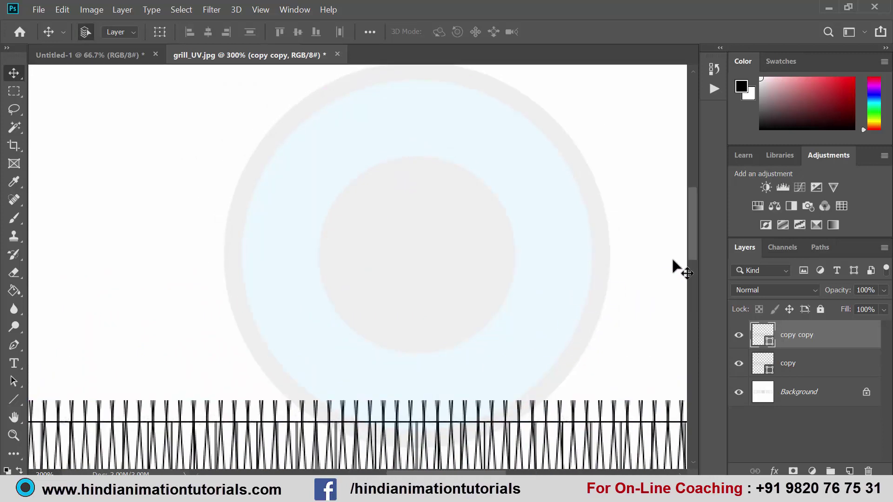
pyautogui.moveTo(694, 235); pyautogui.dragTo(693, 291)
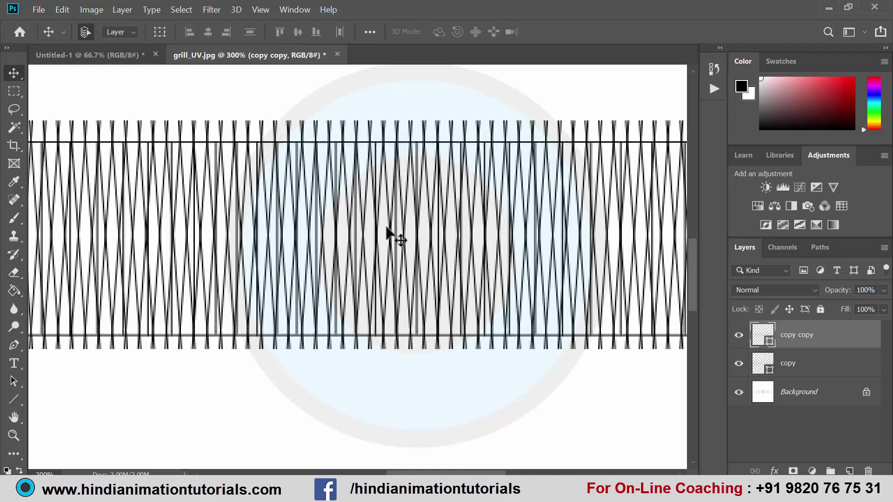
# - Open the copy copy layer's style settings, then close them without changes
pyautogui.doubleClick(805, 335)
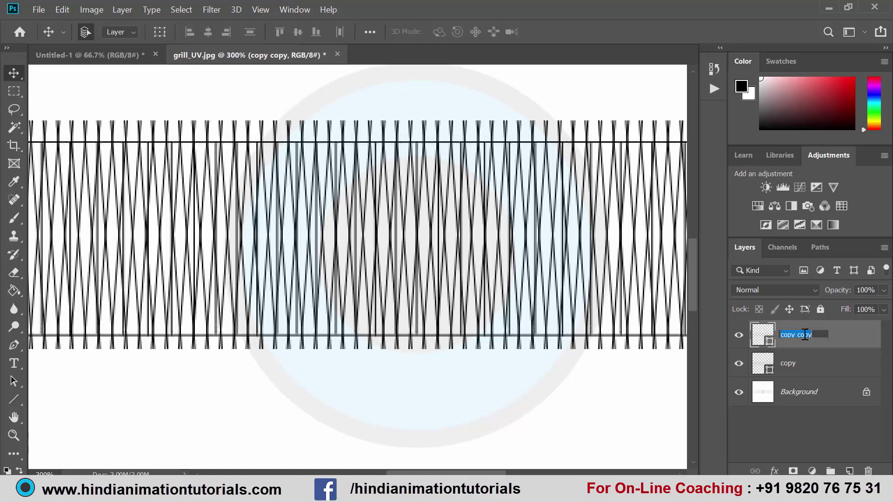
pyautogui.doubleClick(837, 342)
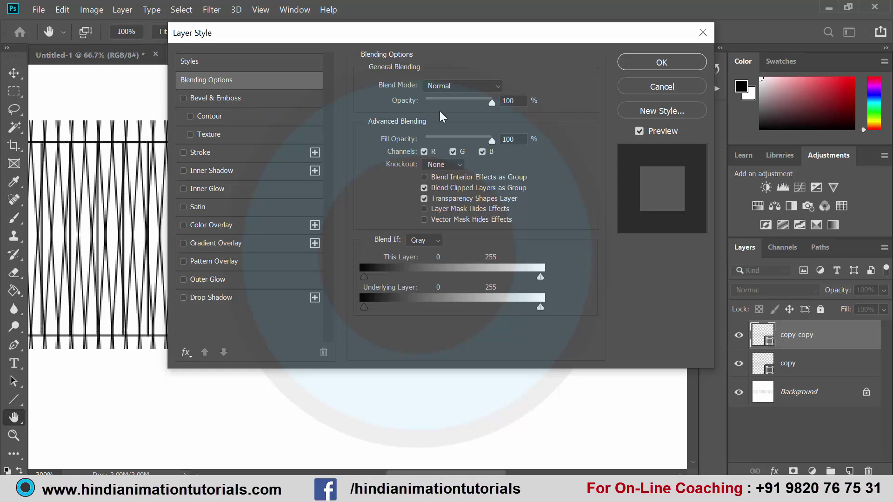
pyautogui.click(703, 33)
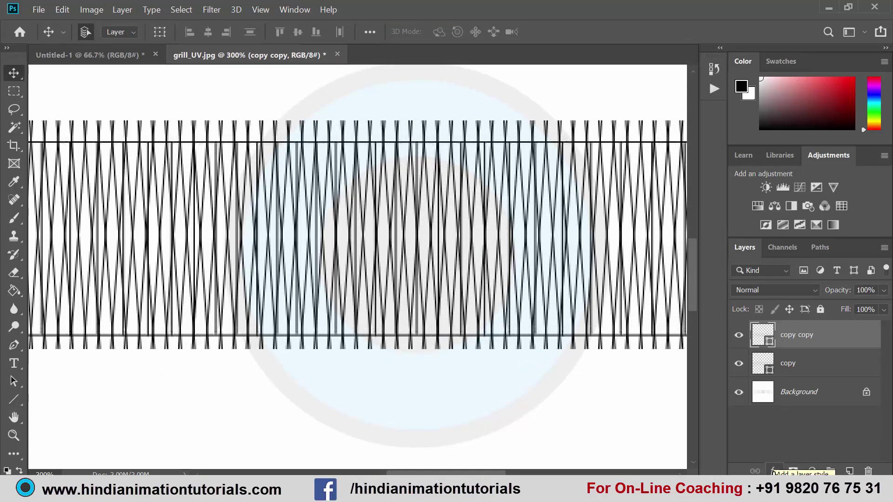
# - Add a Bevel & Emboss to copy copy with Depth 563%, Size 111 px, Soften 10 px
pyautogui.click(774, 471)
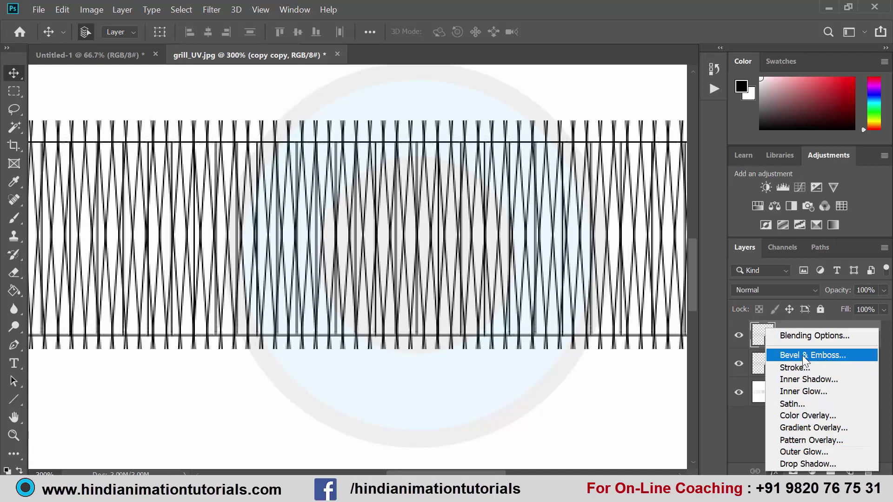
pyautogui.click(796, 355)
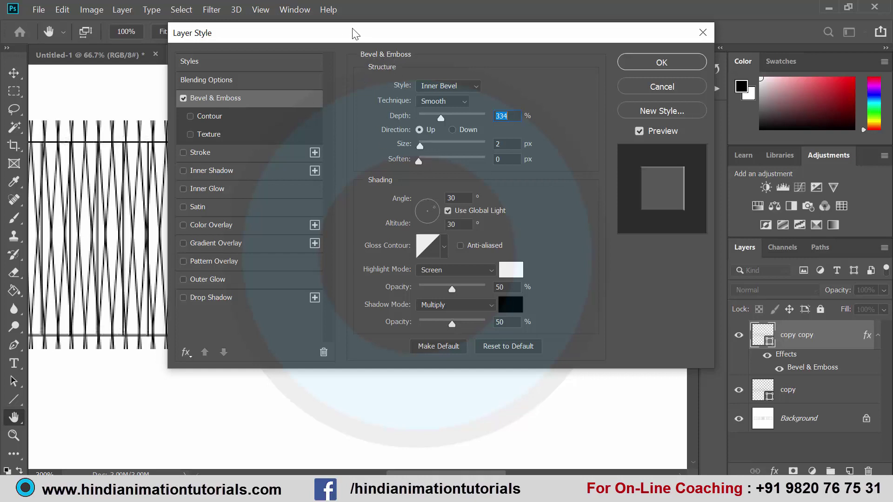
pyautogui.moveTo(341, 31); pyautogui.dragTo(442, 54)
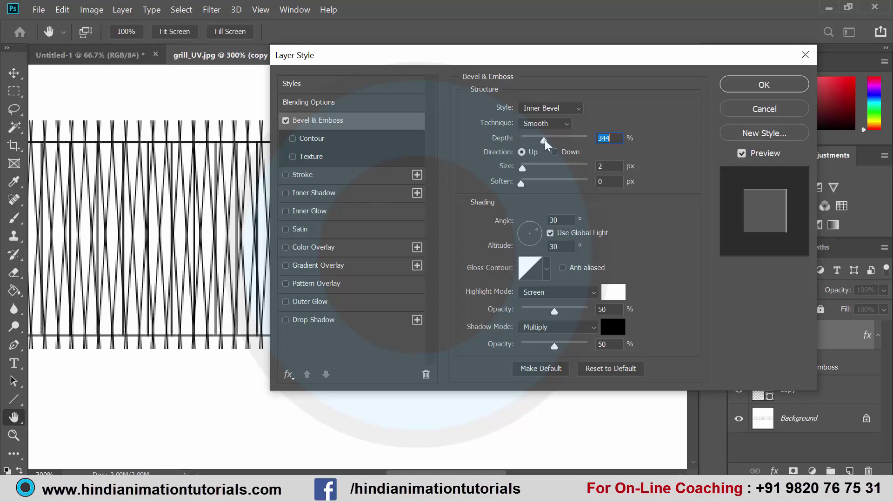
pyautogui.moveTo(545, 139); pyautogui.dragTo(559, 142)
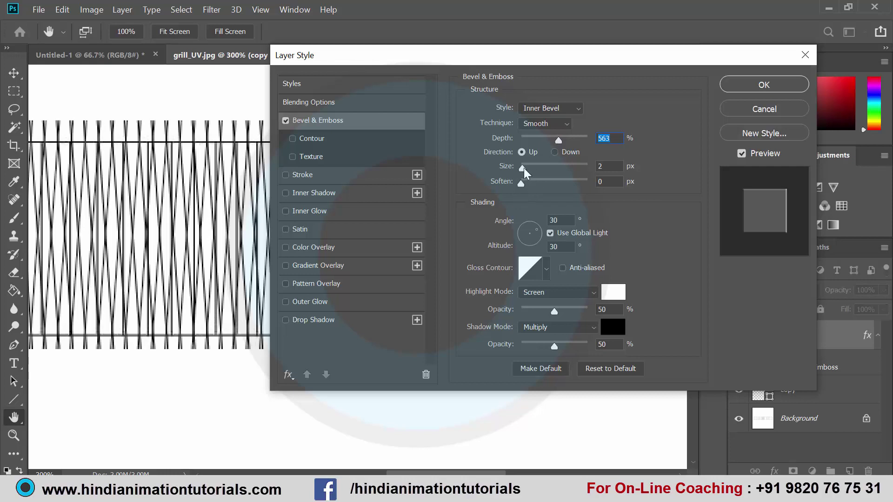
pyautogui.moveTo(524, 171)
pyautogui.mouseDown()
pyautogui.moveTo(553, 170)
pyautogui.moveTo(554, 190)
pyautogui.moveTo(562, 187)
pyautogui.mouseUp()
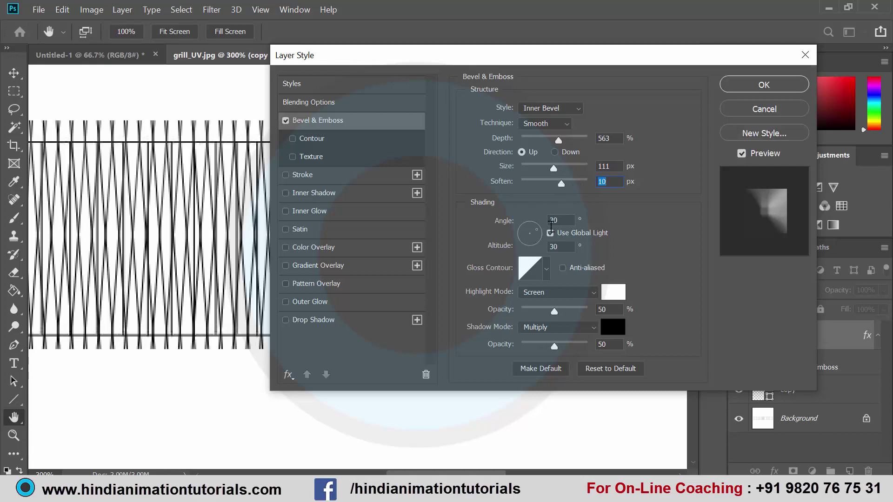
pyautogui.doubleClick(554, 220)
pyautogui.press('Return')
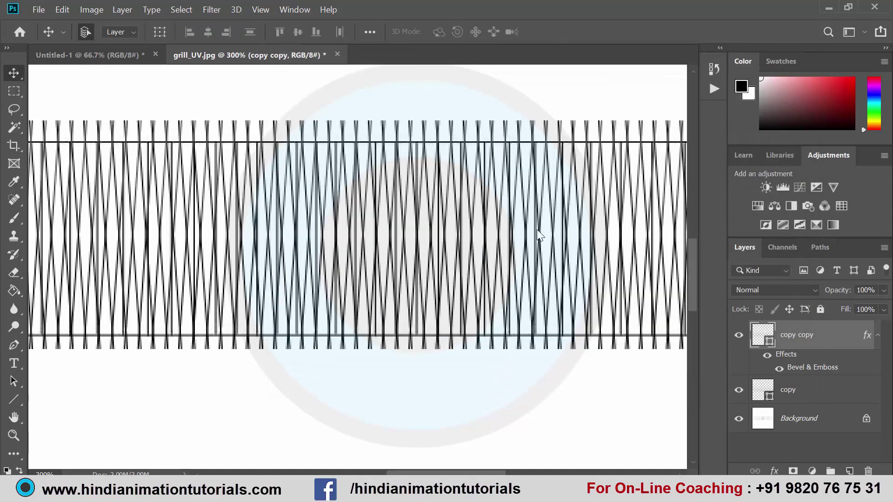
# - Reopen the copy copy bevel, preview direction Down, and keep Up with 563% depth
pyautogui.doubleClick(804, 340)
pyautogui.doubleClick(842, 340)
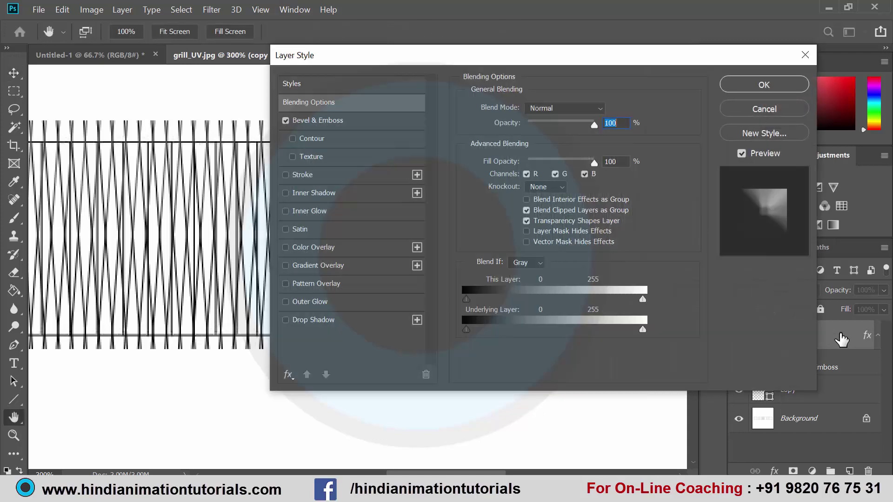
pyautogui.click(317, 120)
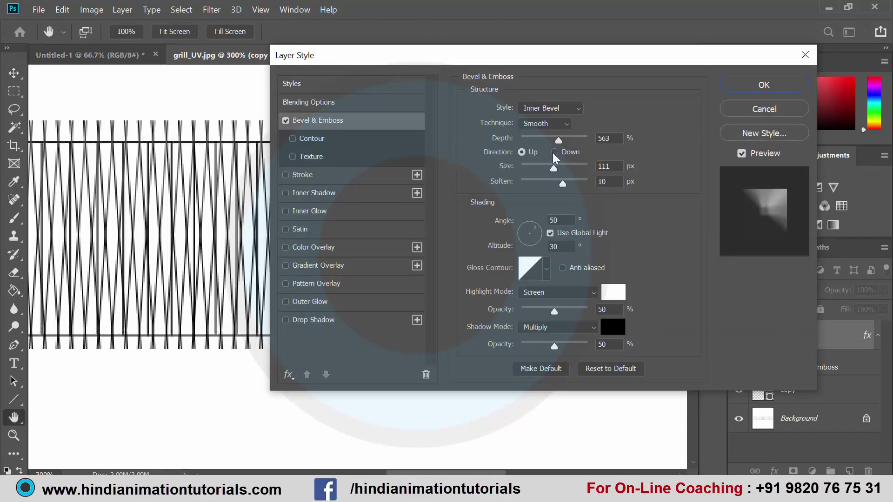
pyautogui.click(554, 152)
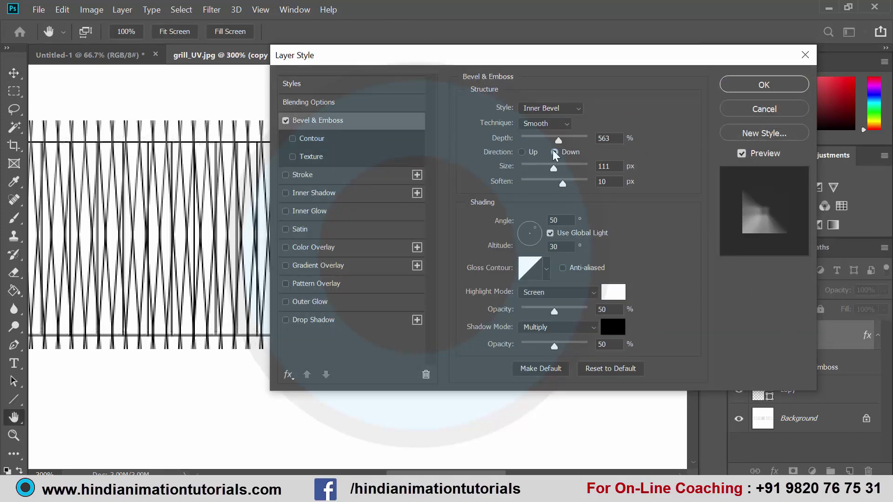
pyautogui.click(522, 153)
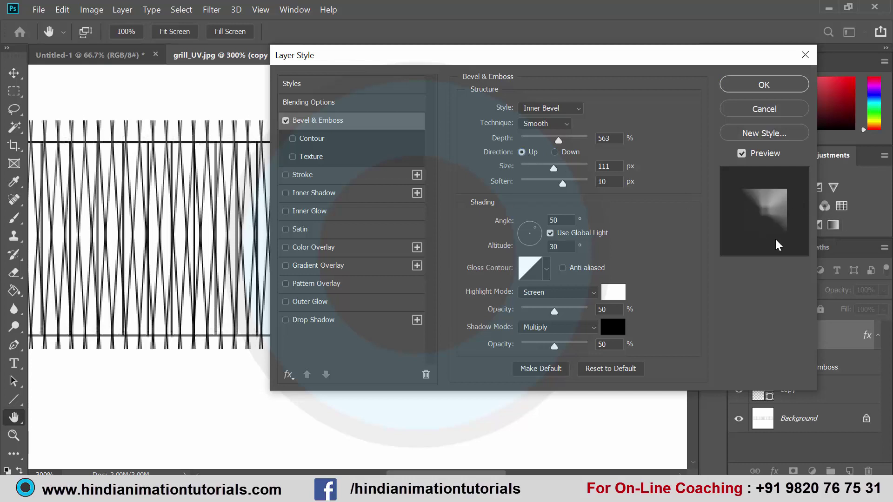
pyautogui.click(556, 152)
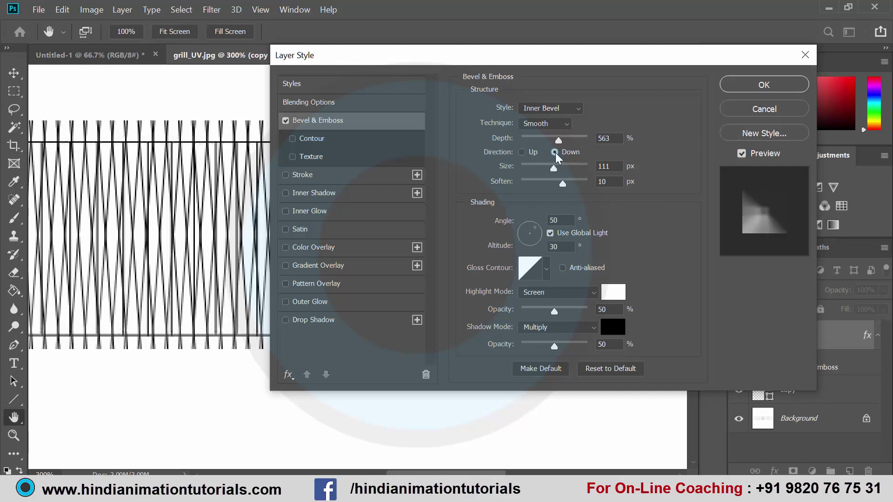
pyautogui.click(522, 152)
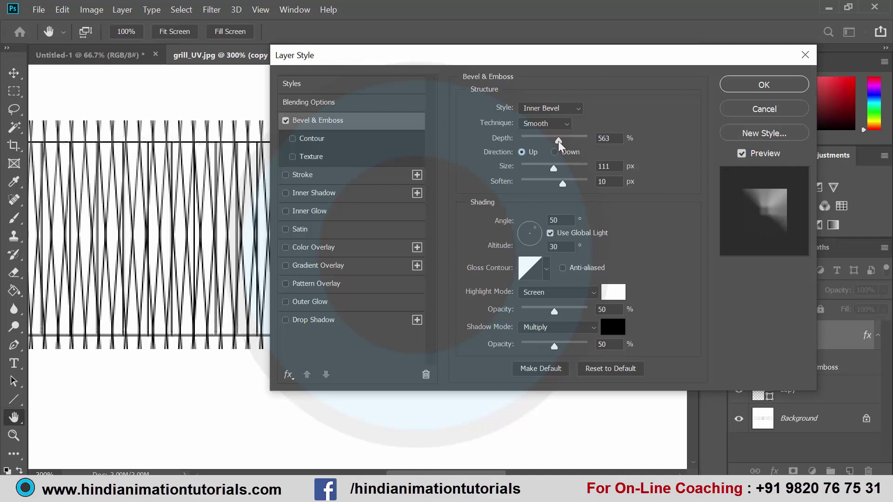
pyautogui.moveTo(559, 141); pyautogui.dragTo(591, 141)
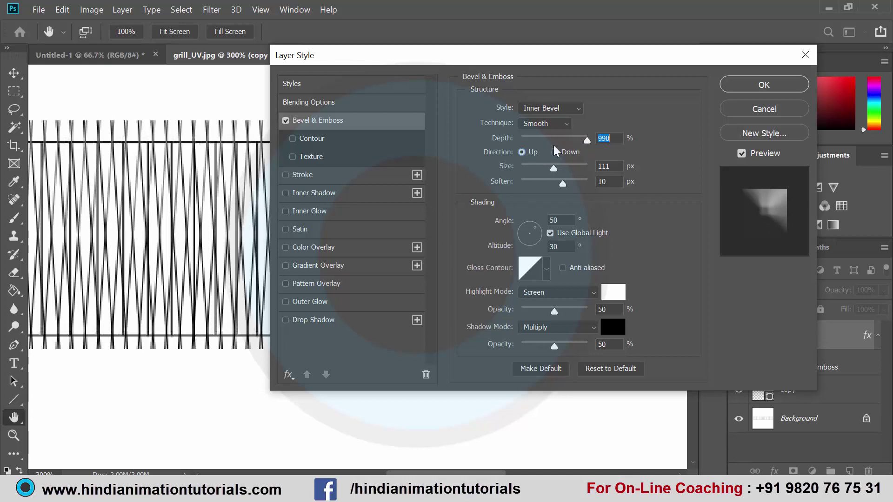
pyautogui.hotkey('ctrl', 'z')
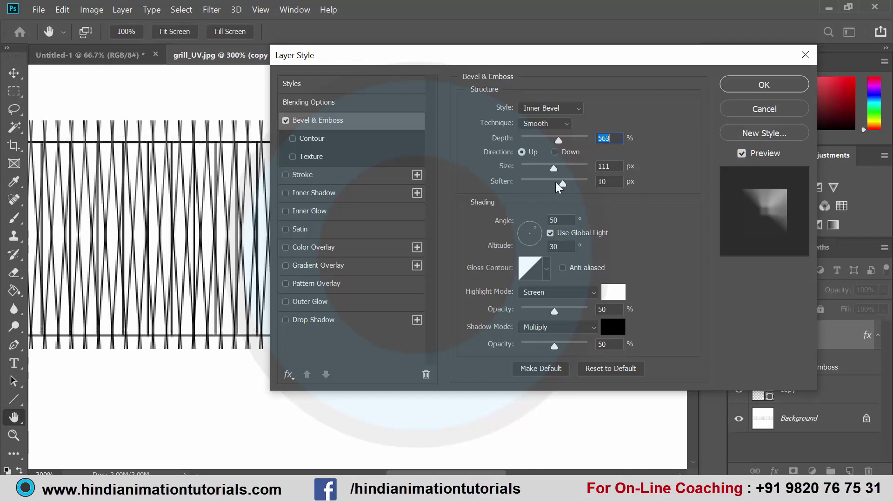
# - Apply the bevel with Size 144 px, Soften 8 px, and a Normal shadow at 68% opacity
pyautogui.moveTo(554, 168)
pyautogui.mouseDown()
pyautogui.moveTo(566, 168)
pyautogui.moveTo(572, 184)
pyautogui.moveTo(554, 184)
pyautogui.moveTo(573, 169)
pyautogui.moveTo(563, 169)
pyautogui.mouseUp()
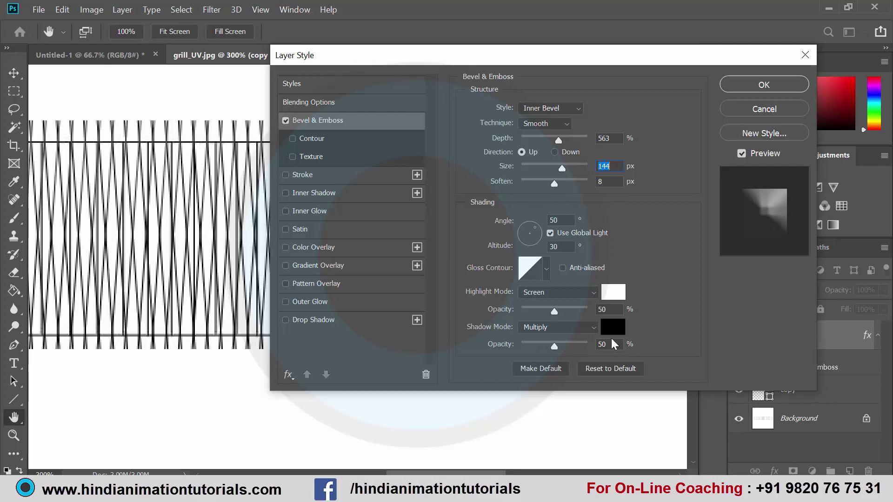
pyautogui.moveTo(554, 312); pyautogui.dragTo(559, 311)
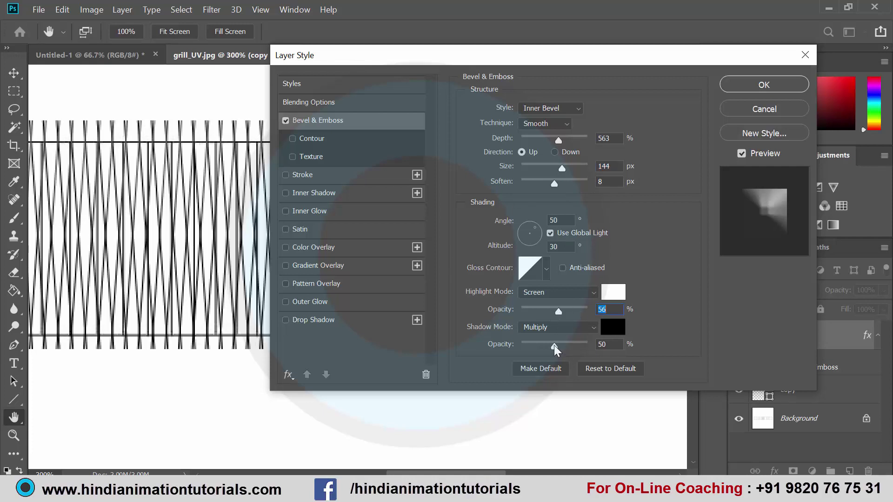
pyautogui.moveTo(554, 347); pyautogui.dragTo(562, 347)
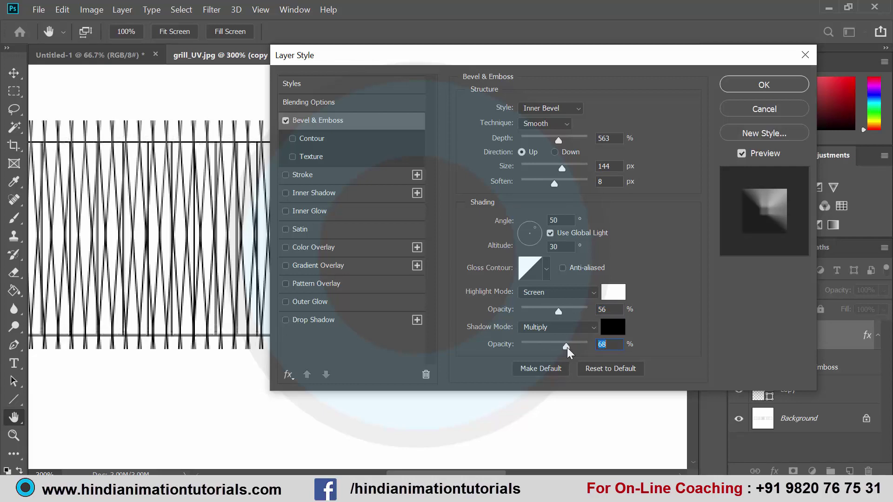
pyautogui.click(594, 328)
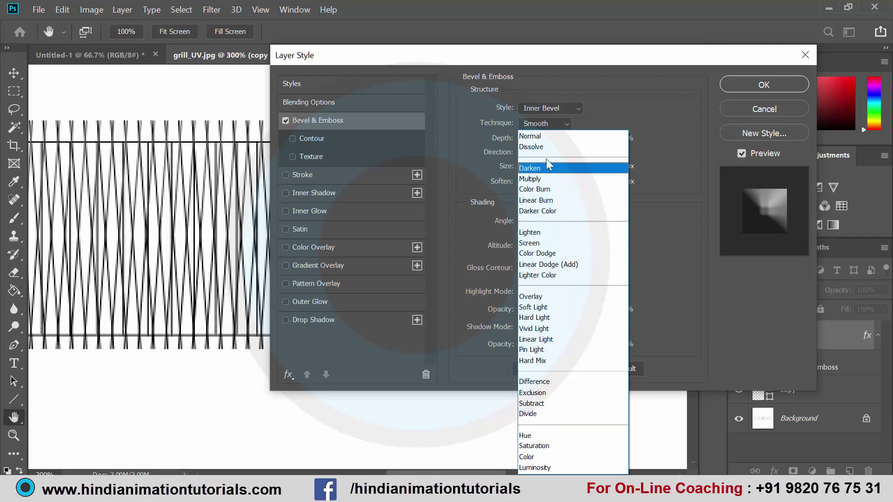
pyautogui.click(544, 137)
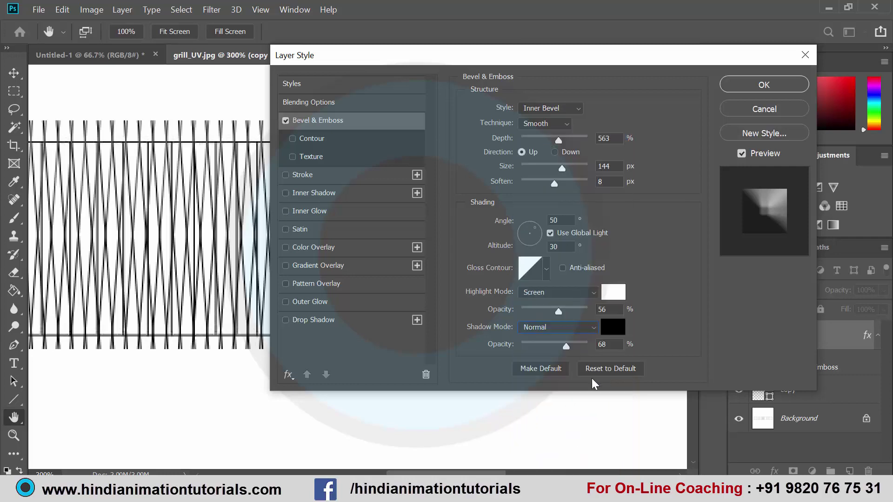
pyautogui.click(763, 84)
# - Copy the copy copy layer's Bevel & Emboss style and select the copy layer
pyautogui.press('v')
pyautogui.scroll(-1, 504, 255)
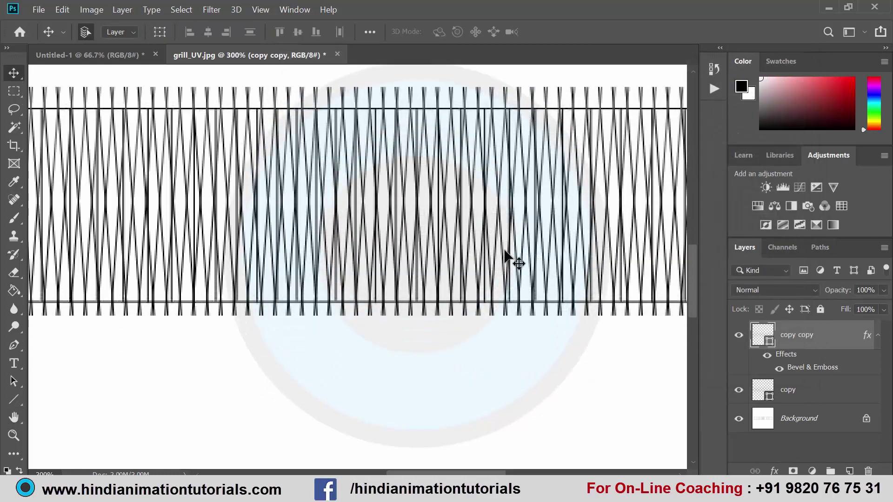
pyautogui.scroll(1, 510, 265)
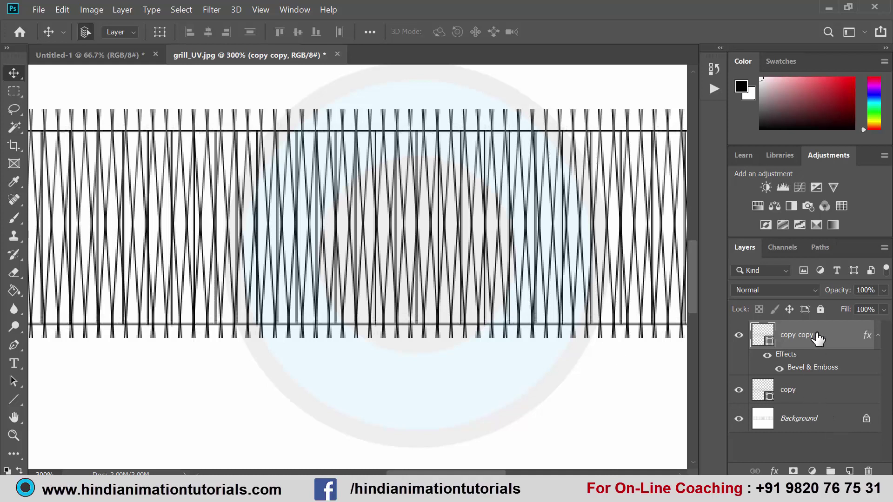
pyautogui.click(808, 393)
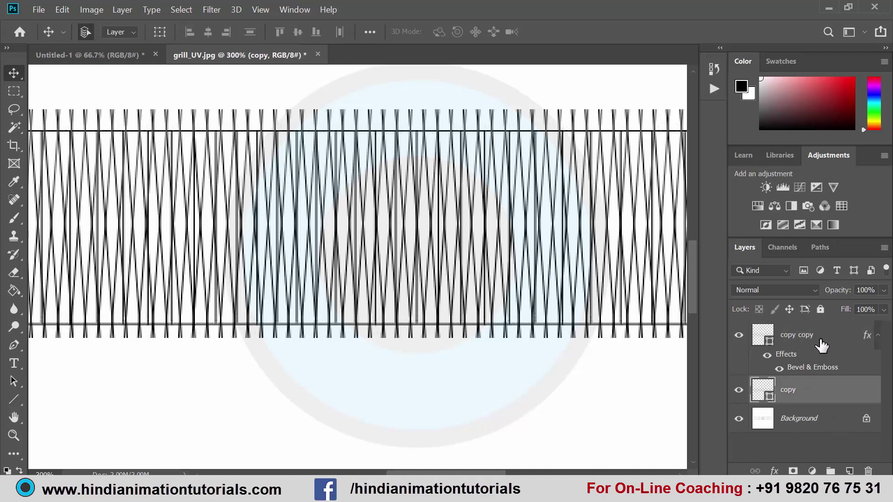
pyautogui.click(821, 347)
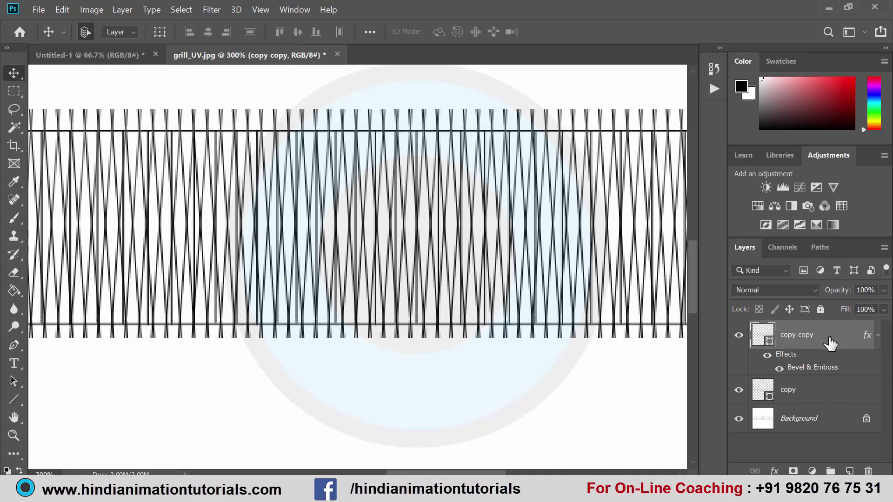
pyautogui.rightClick(867, 338)
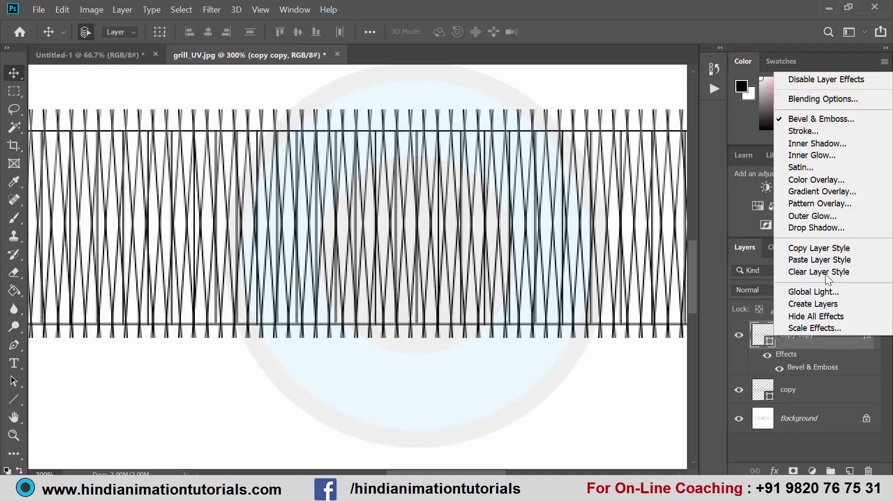
pyautogui.click(817, 249)
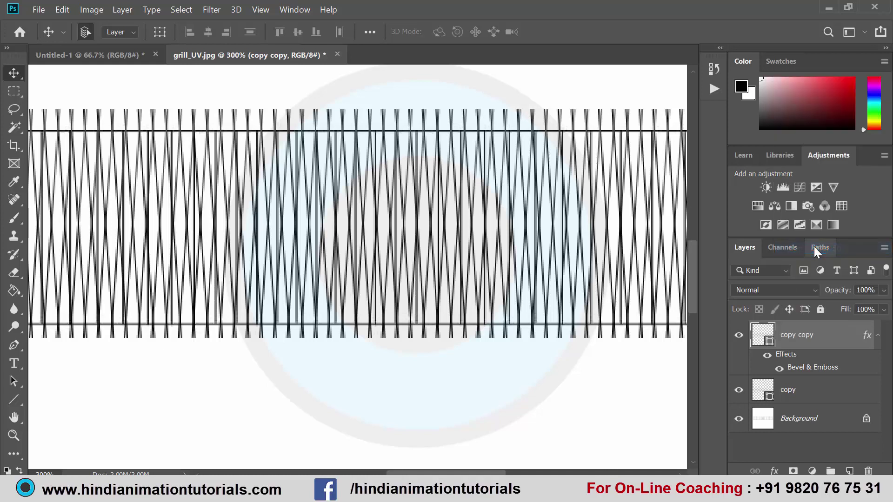
pyautogui.click(807, 397)
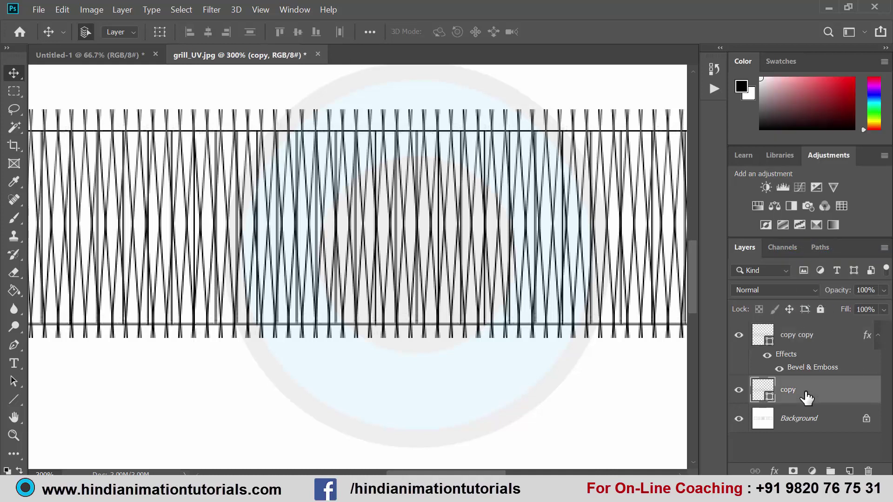
pyautogui.rightClick(812, 396)
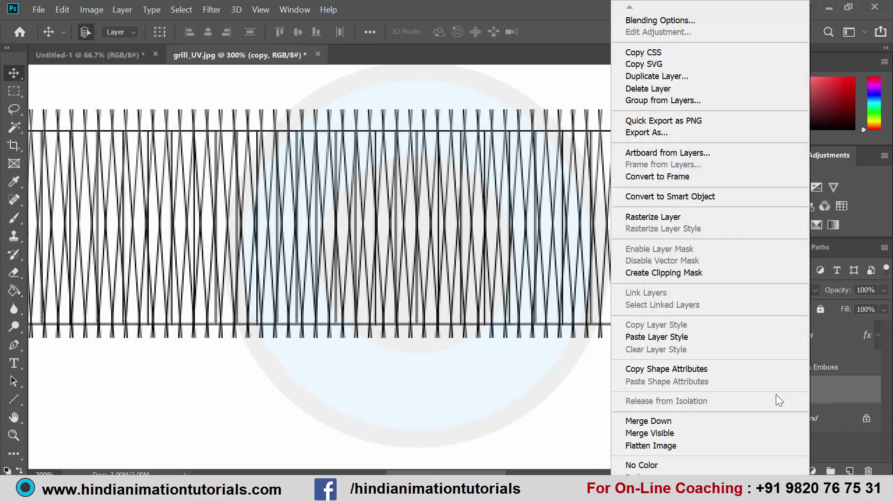
# - Paste the bevel onto the copy layer, save the selection as Alpha 1, and invert it
pyautogui.click(657, 337)
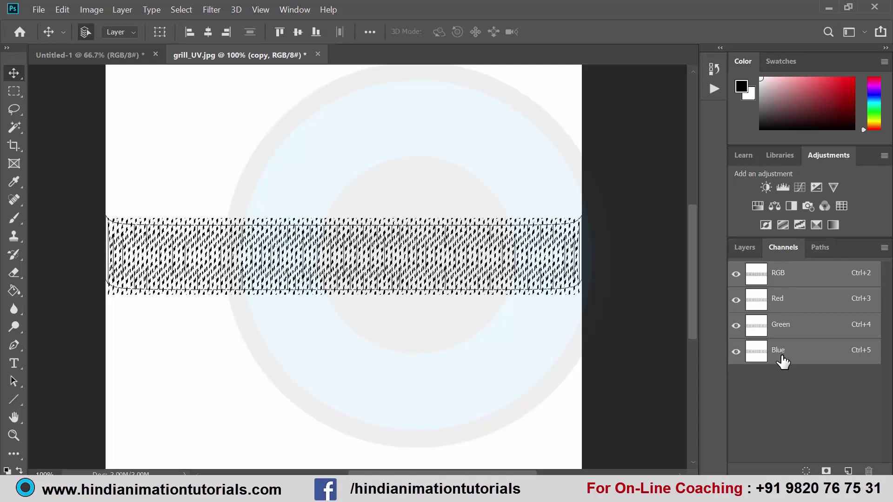
pyautogui.click(850, 471)
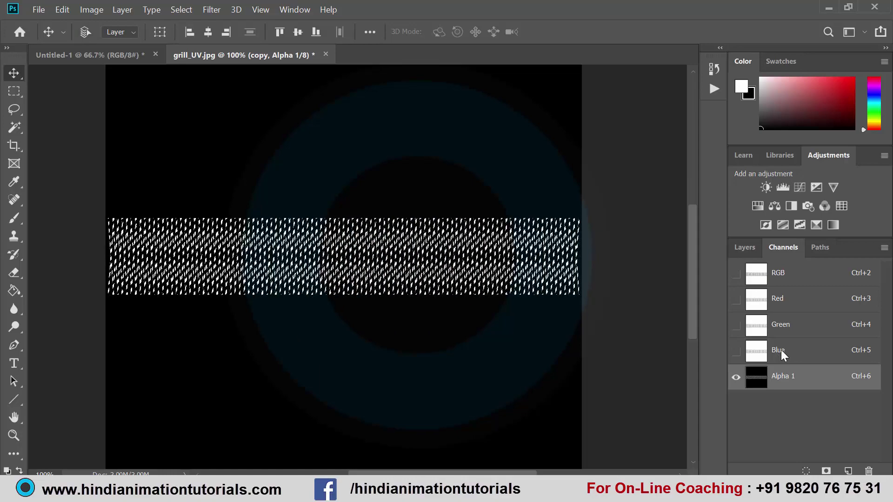
pyautogui.hotkey('ctrl', 'shift', 'i')
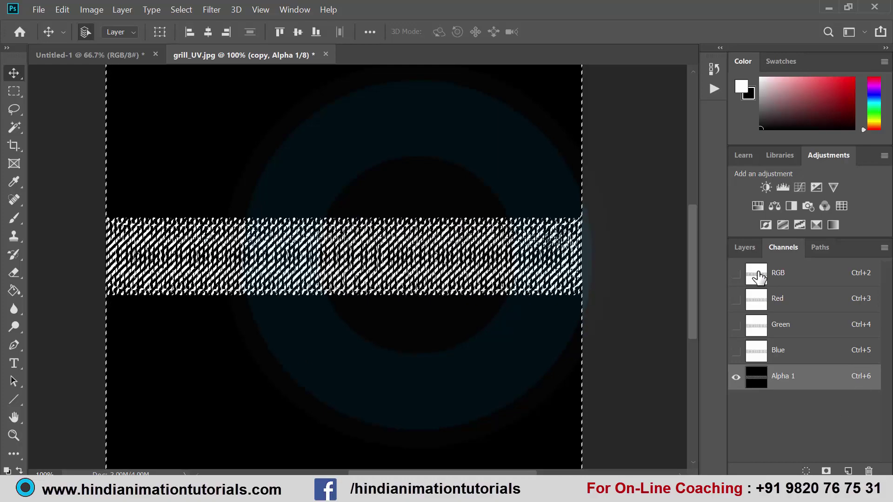
pyautogui.click(744, 247)
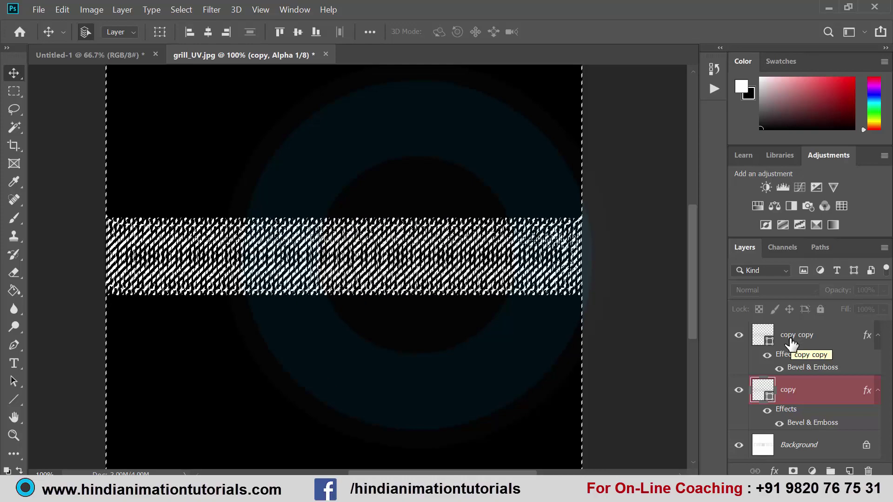
pyautogui.click(38, 9)
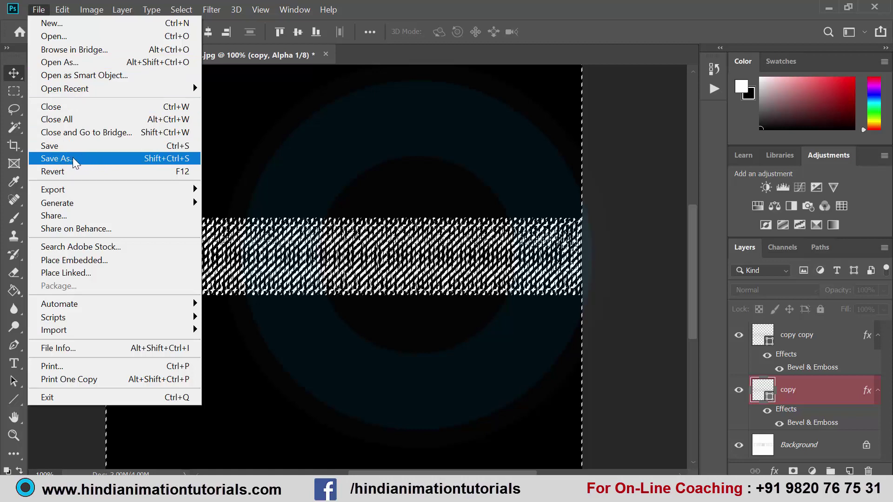
# - Save a no-compression TIFF copy 'grill_UV copy' keeping alpha channels but without layers
pyautogui.click(73, 158)
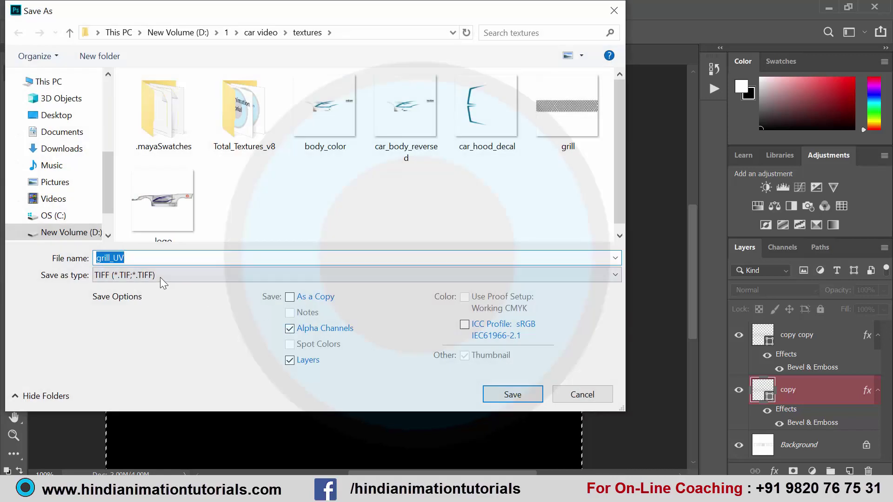
pyautogui.click(615, 275)
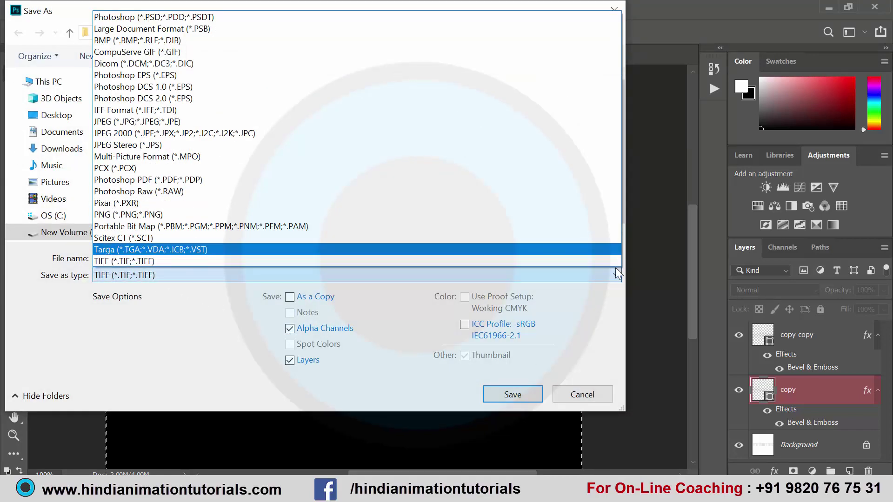
pyautogui.click(615, 267)
pyautogui.click(121, 262)
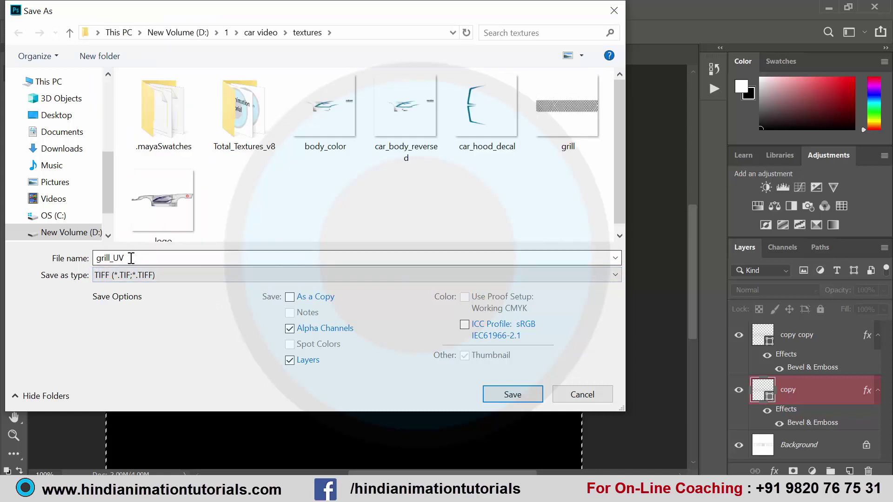
pyautogui.click(131, 258)
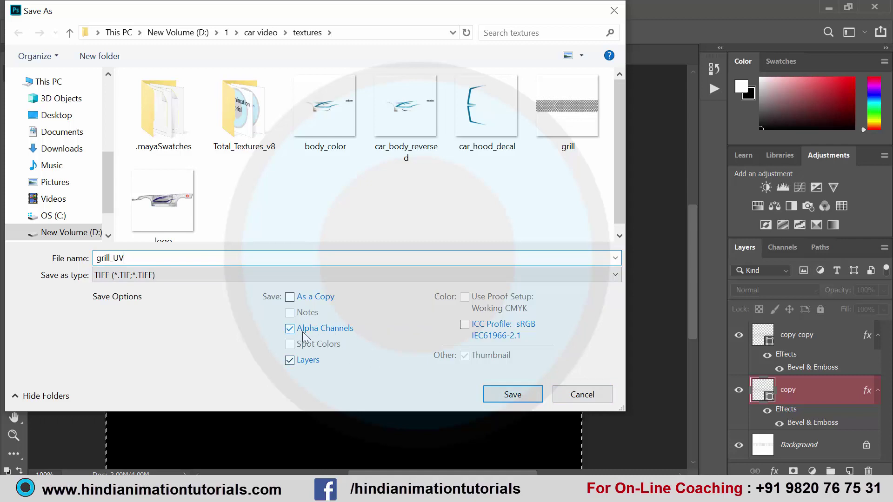
pyautogui.click(289, 360)
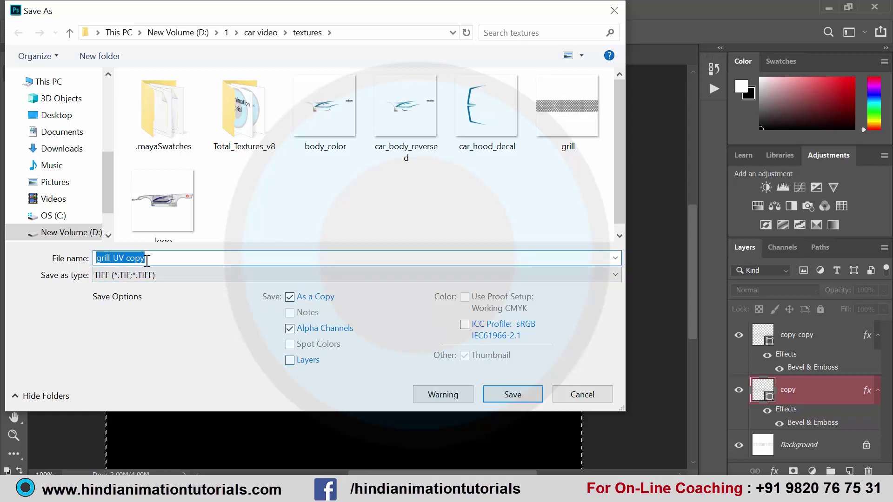
pyautogui.click(149, 259)
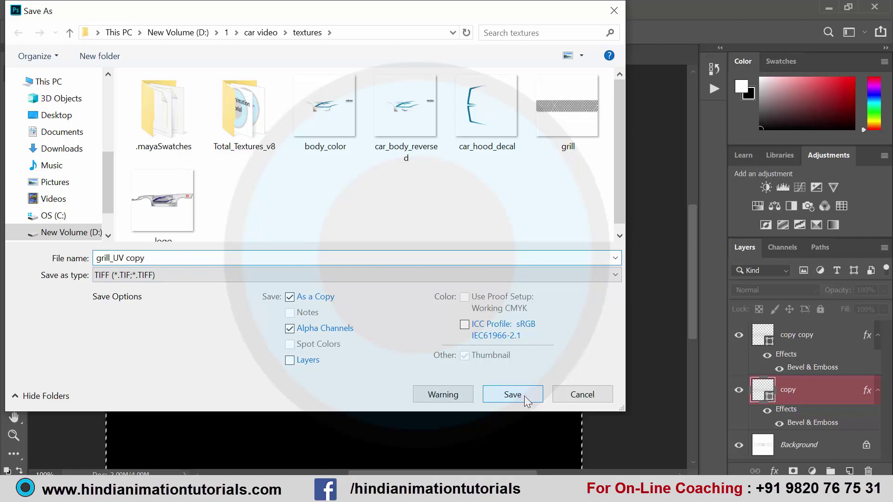
pyautogui.click(523, 395)
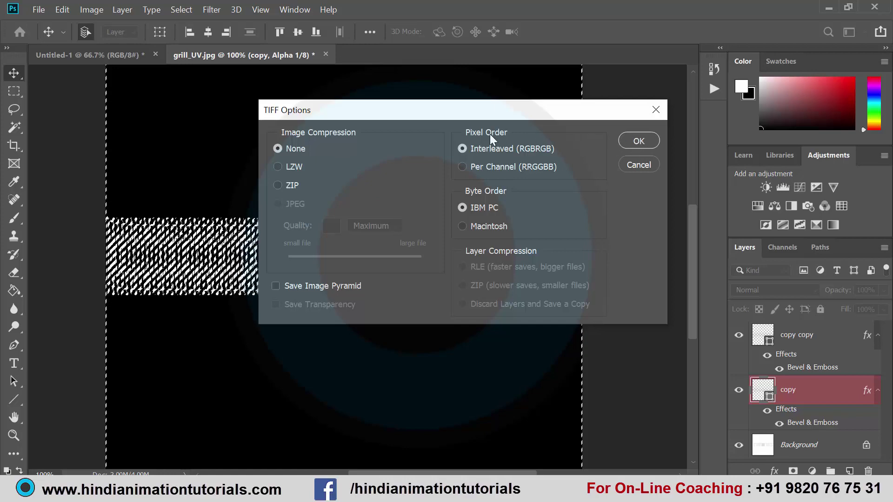
pyautogui.click(640, 141)
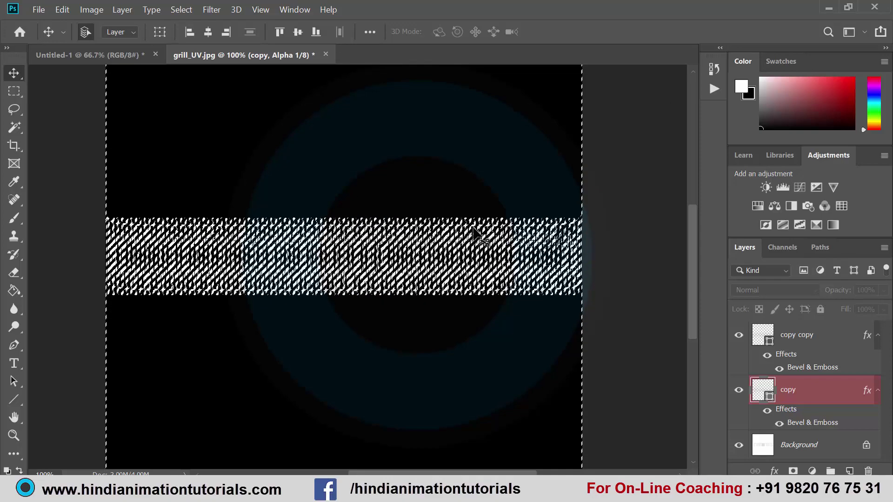